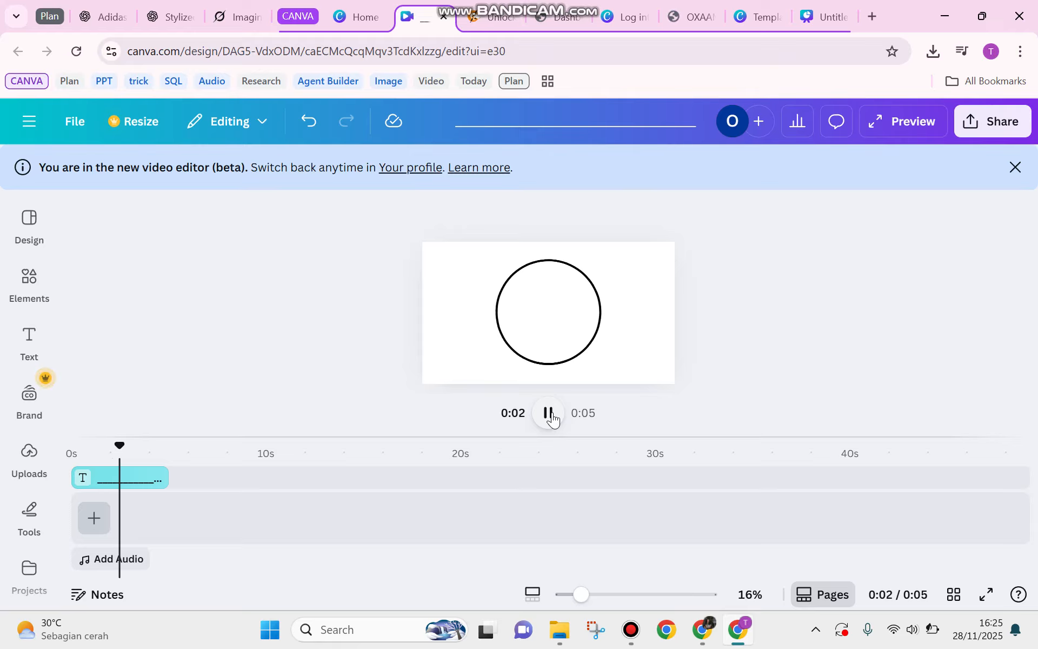
# Replay the existing circle animation from the start of the timeline
pyautogui.moveTo(144, 450); pyautogui.dragTo(71, 446)
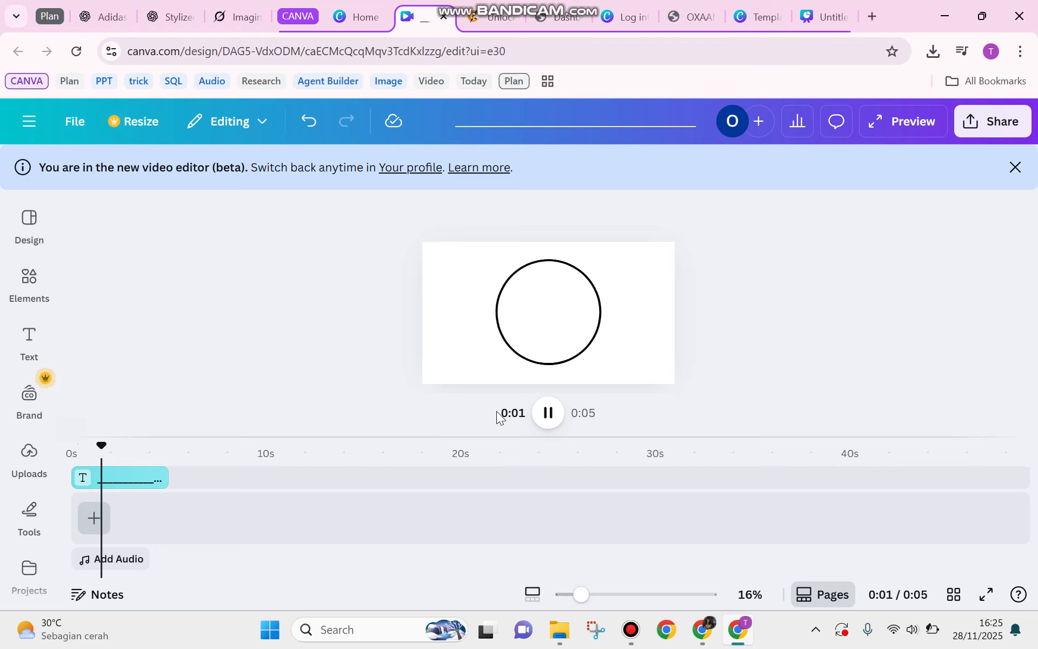
pyautogui.click(526, 311)
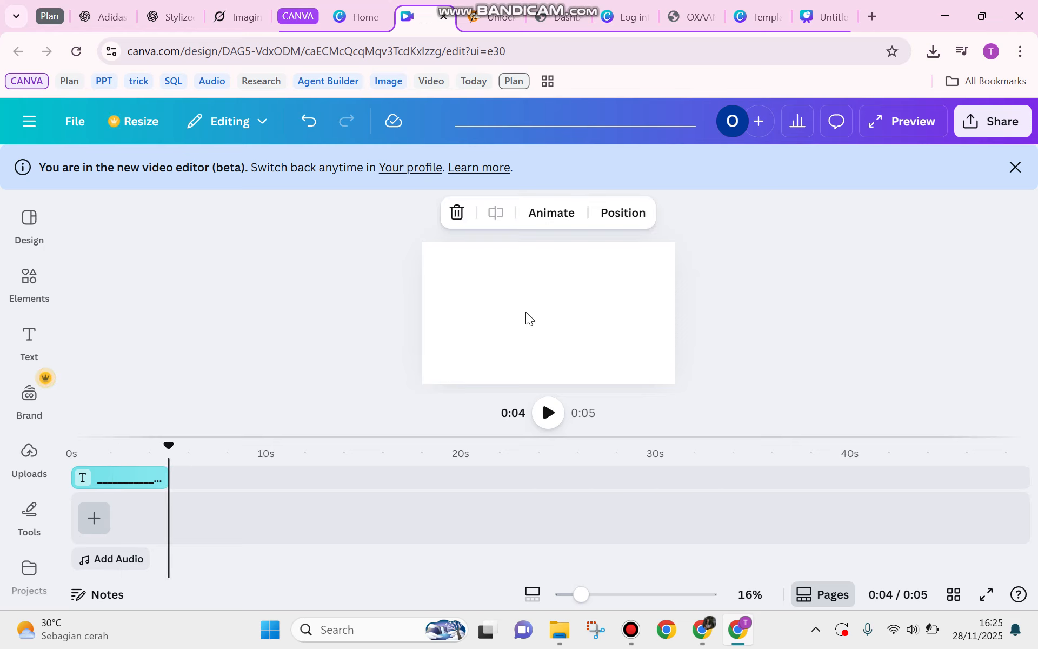
# Create a new blank landscape video design from the Canva home page
pyautogui.hotkey('ctrl', 'shift', 'Tab')
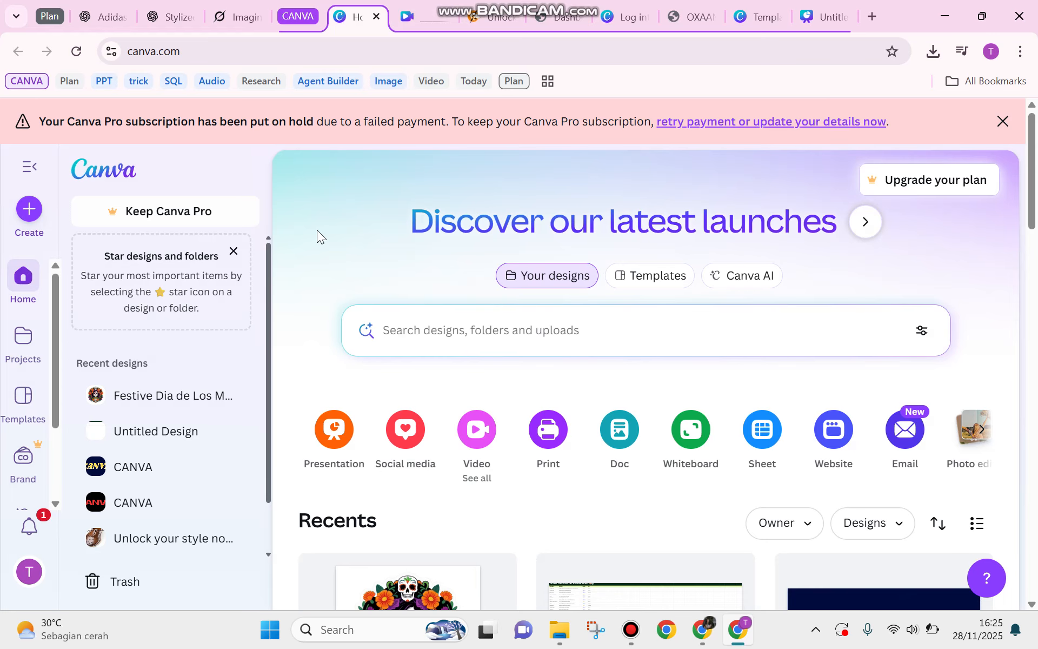
pyautogui.click(485, 438)
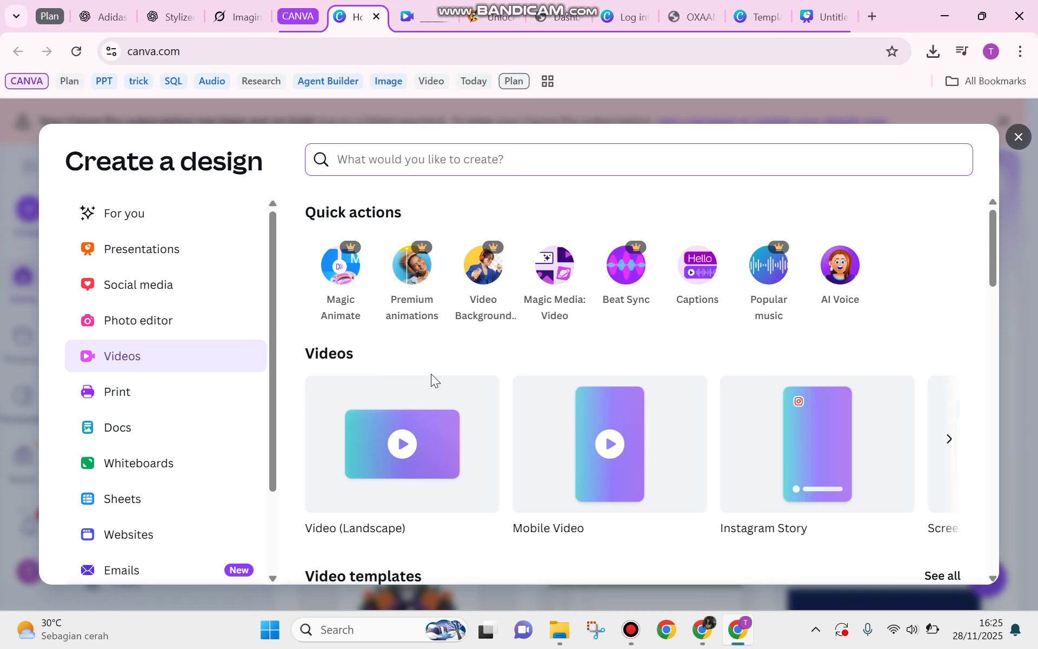
pyautogui.click(395, 430)
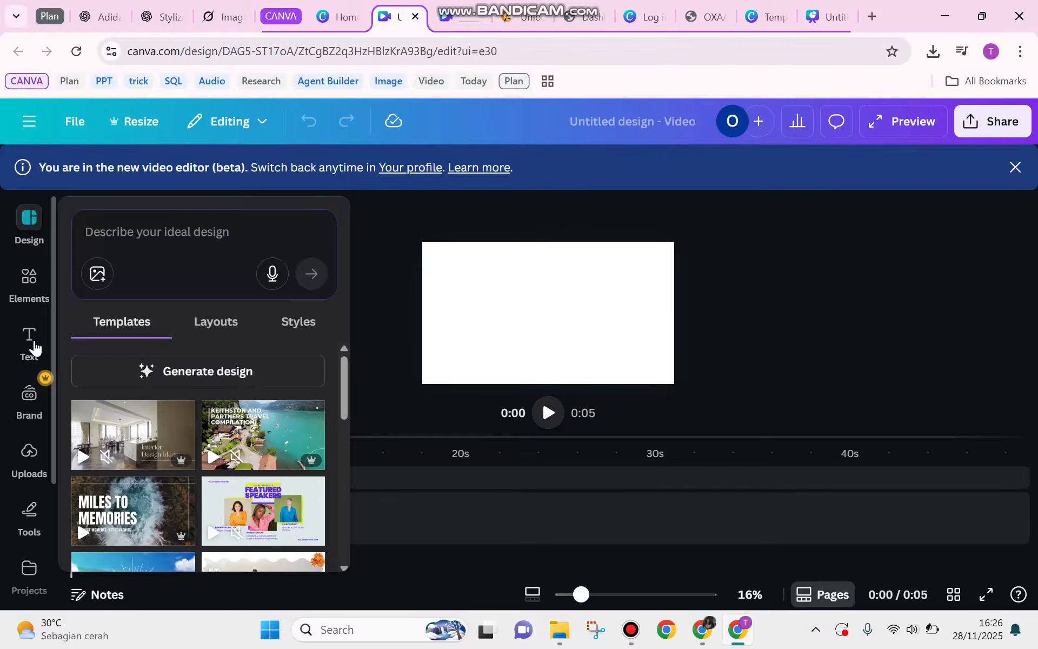
# Add a text box to the page and fill it with a long run of underscores spanning more than one line
pyautogui.click(32, 340)
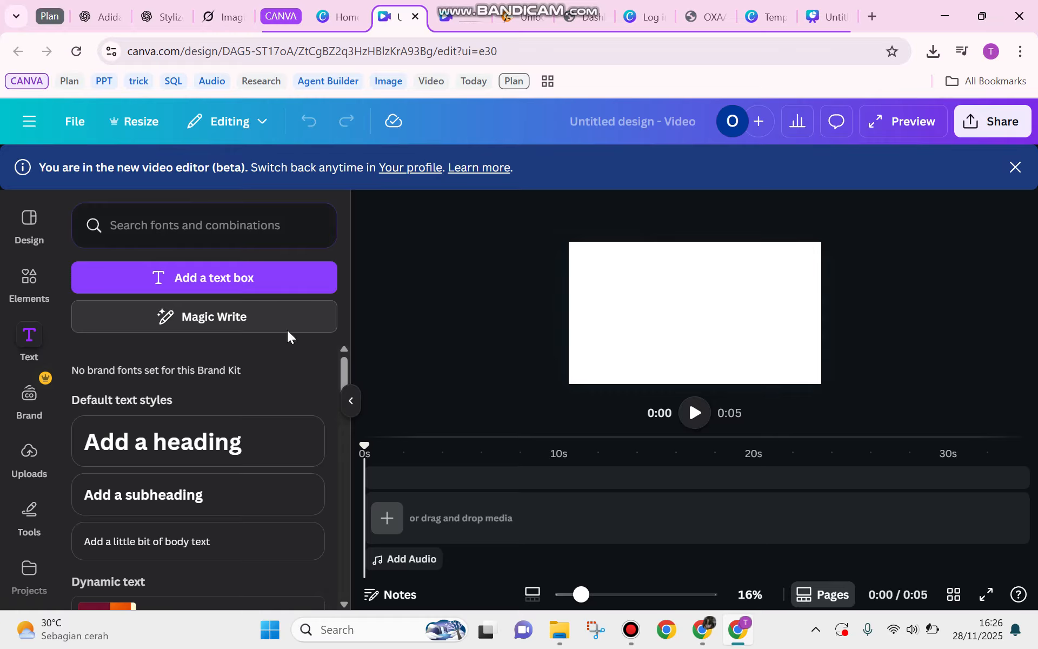
pyautogui.click(229, 278)
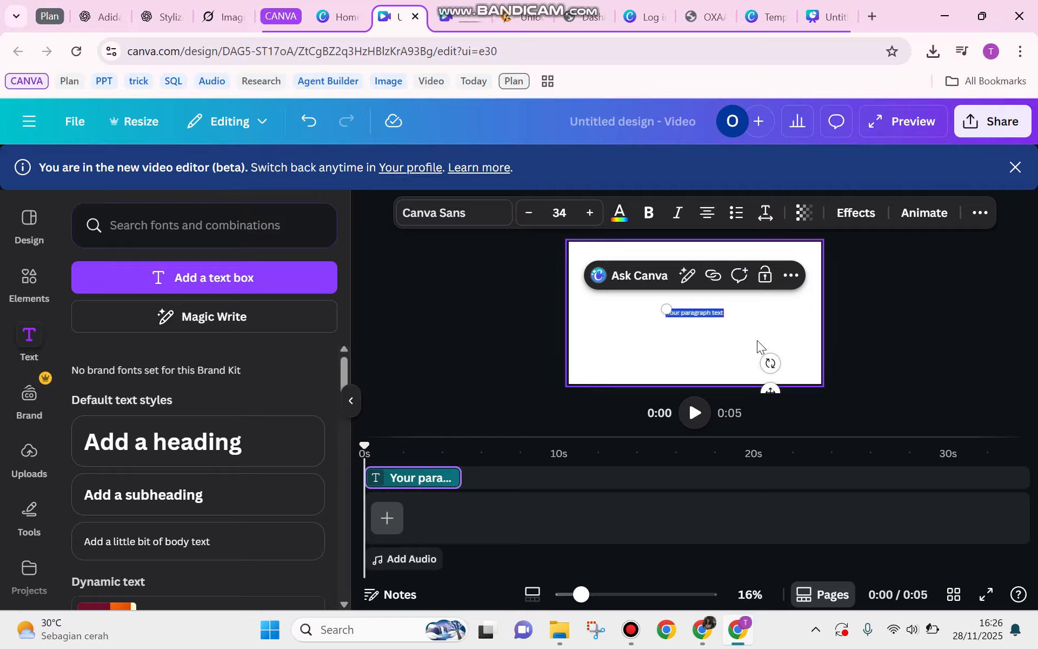
pyautogui.write('__')
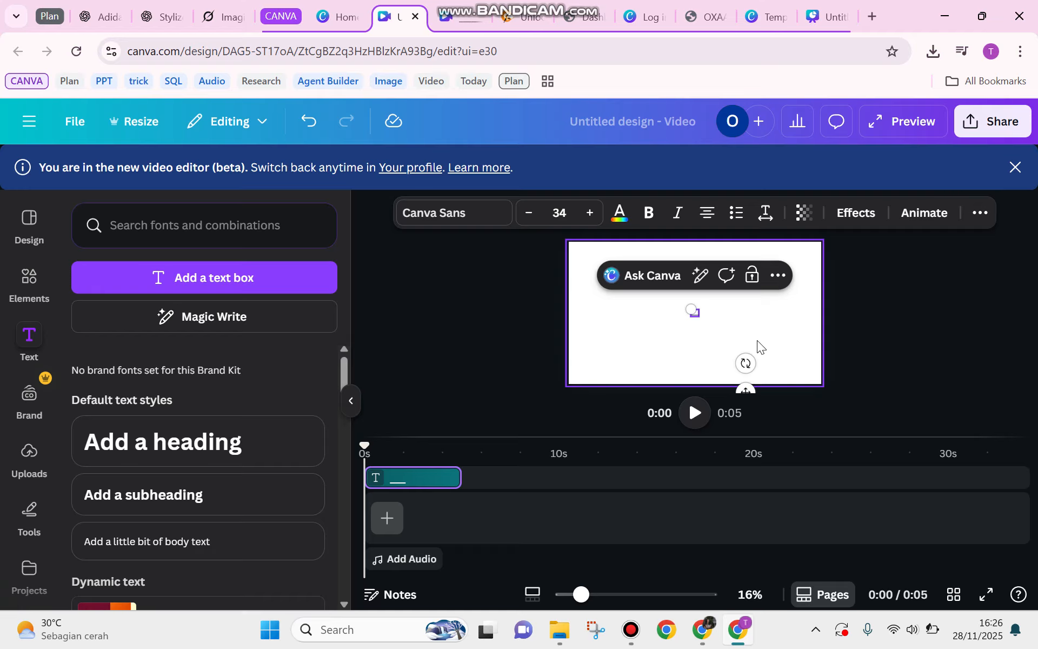
pyautogui.write('___________________________________________________________________________________')
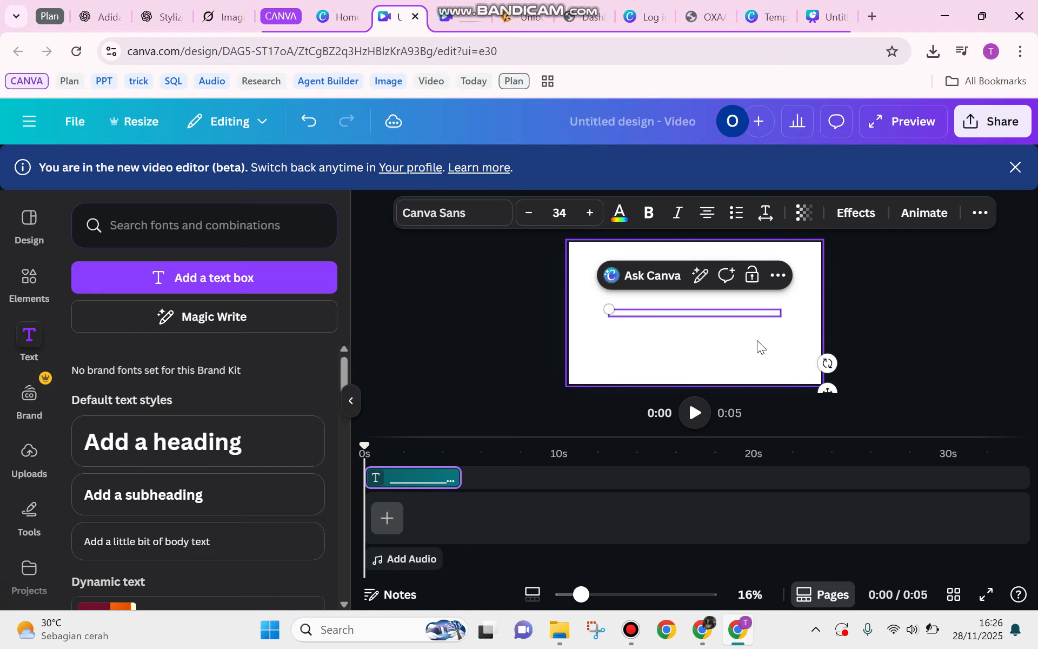
pyautogui.write('__________________________________________________')
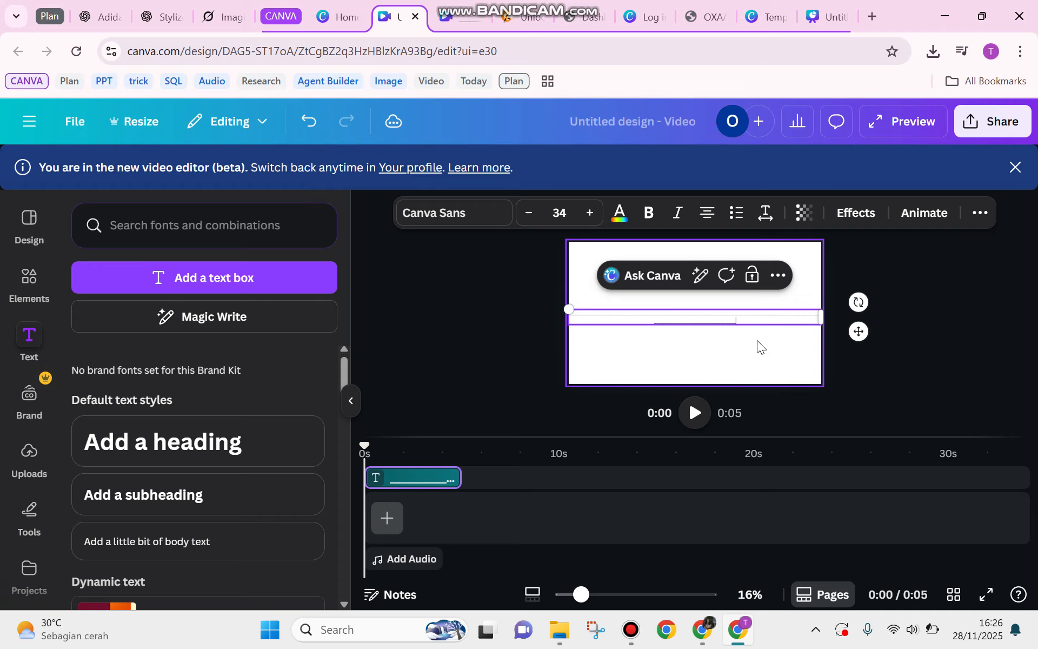
pyautogui.write('__________________')
# Make all of the underscore text bold
pyautogui.hotkey('ctrl', 'a')
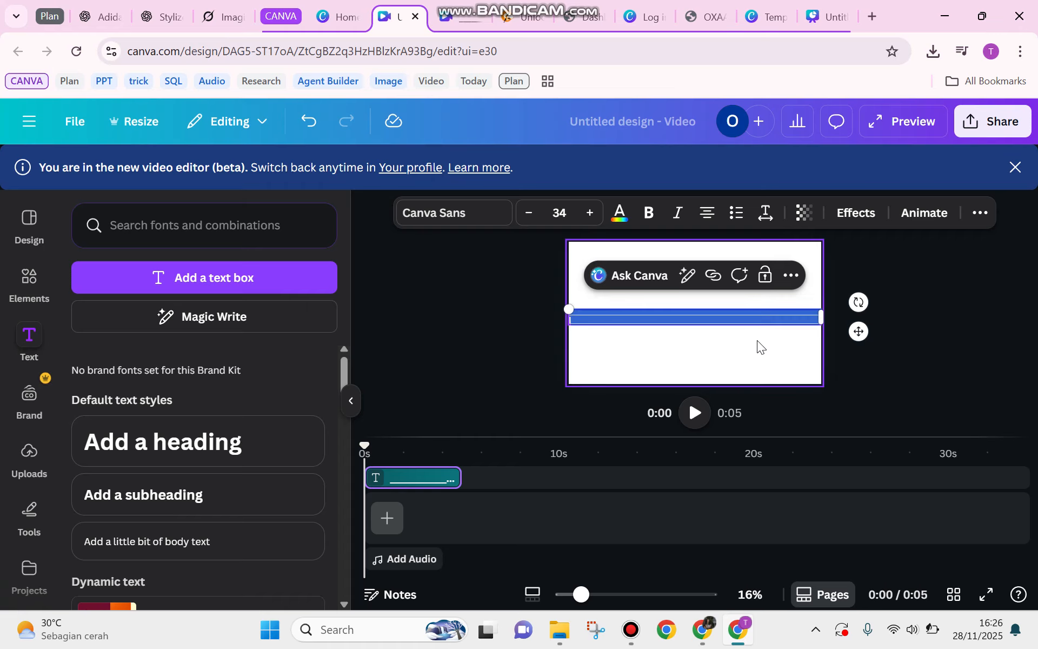
pyautogui.click(654, 214)
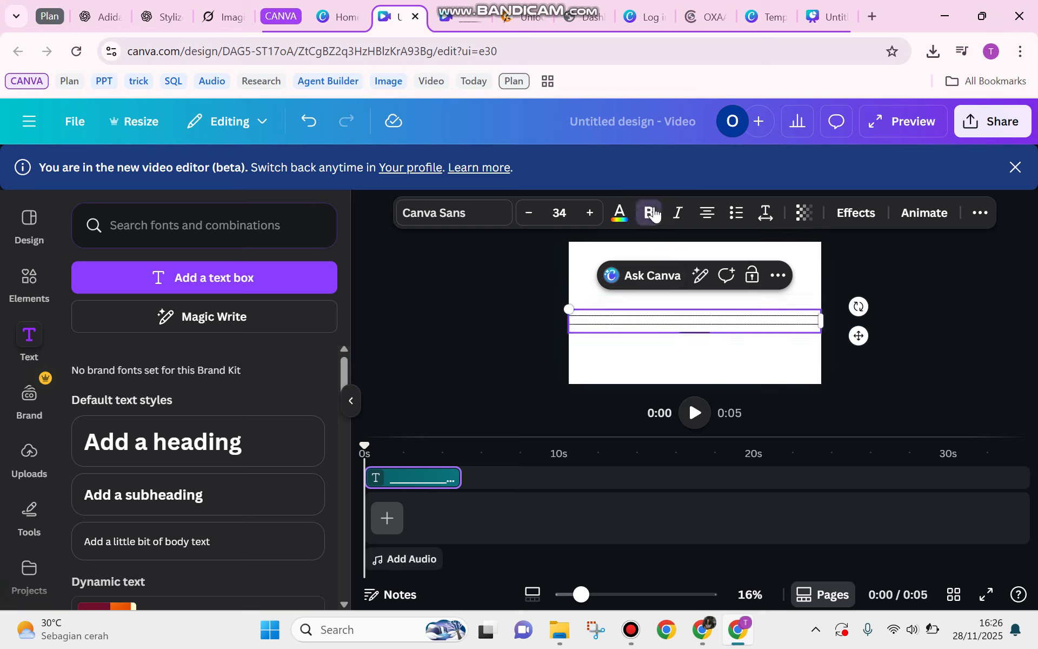
pyautogui.hotkey('ctrl', 'a')
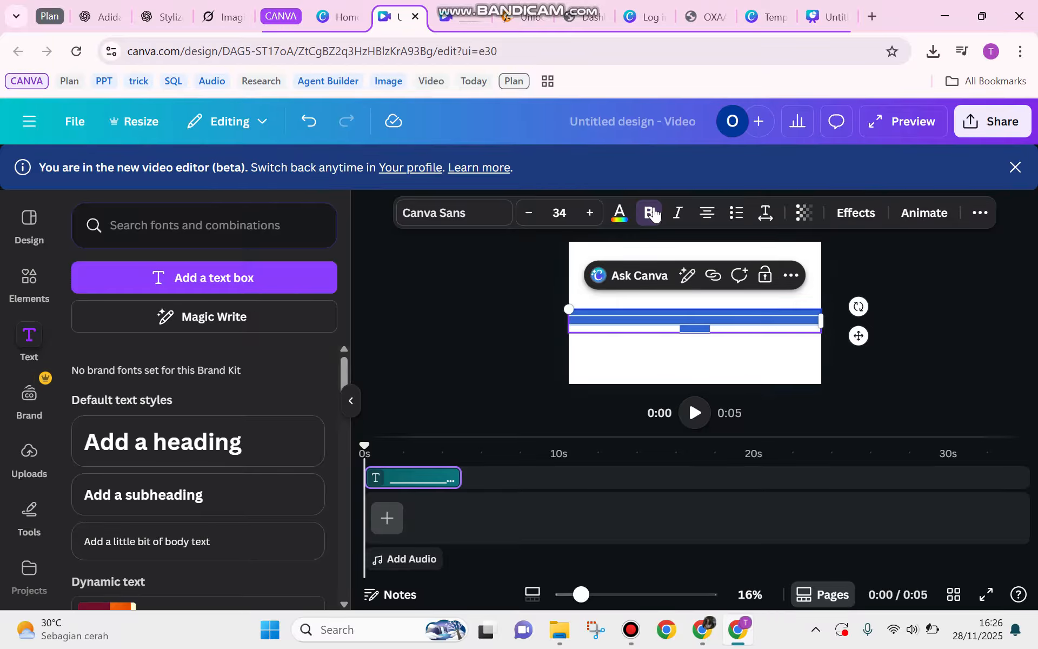
pyautogui.click(655, 213)
pyautogui.click(654, 214)
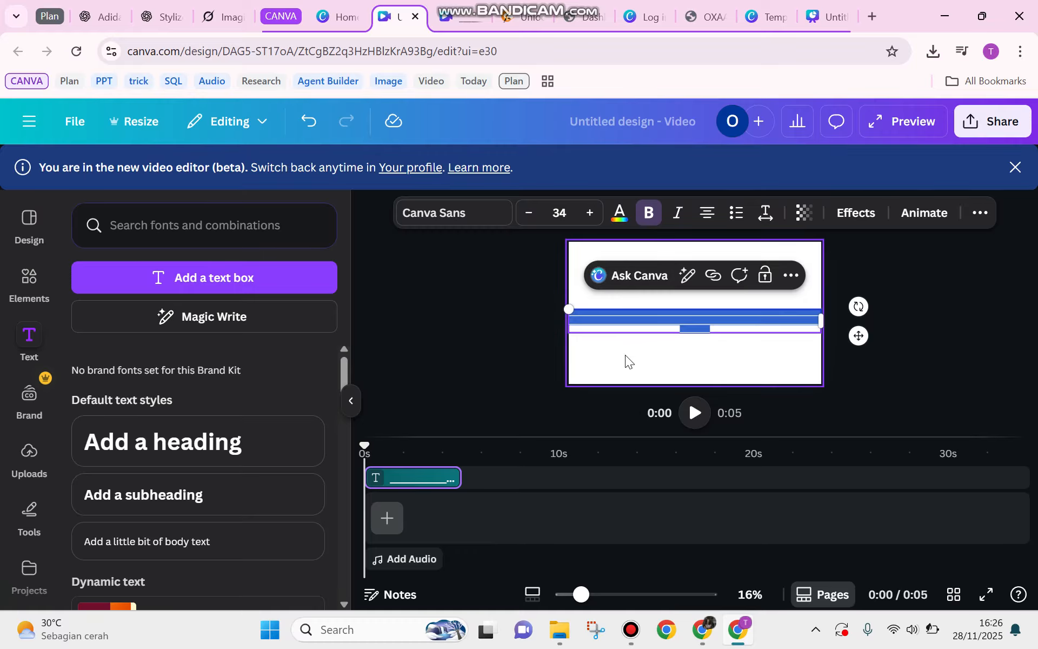
pyautogui.press('Escape')
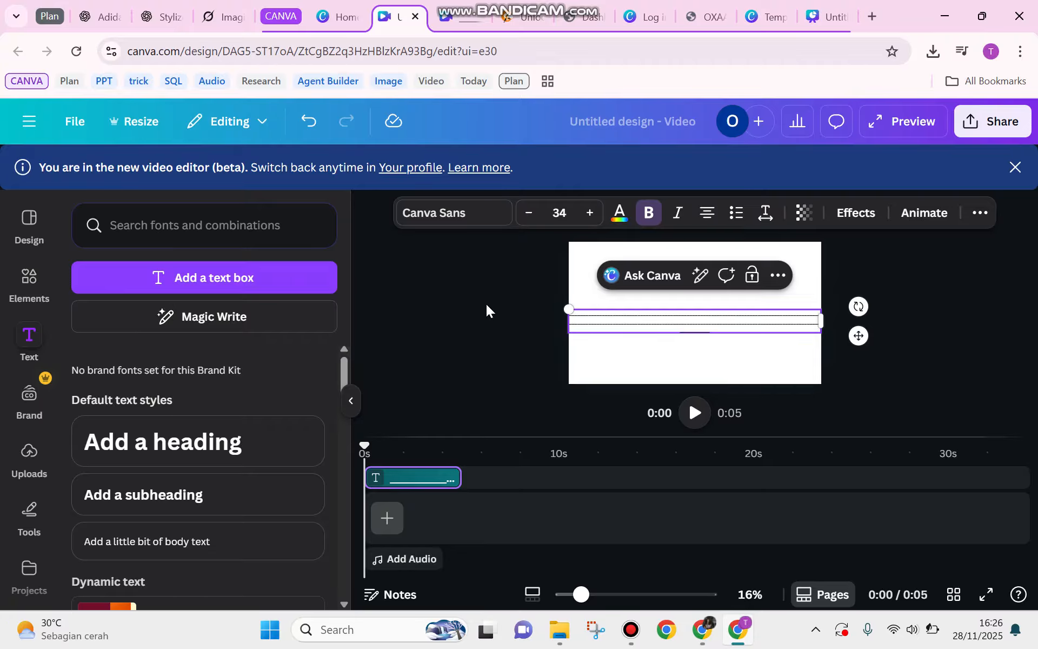
# Apply the Curve shape effect to the underscore text
pyautogui.click(858, 216)
pyautogui.scroll(-7, 258, 361)
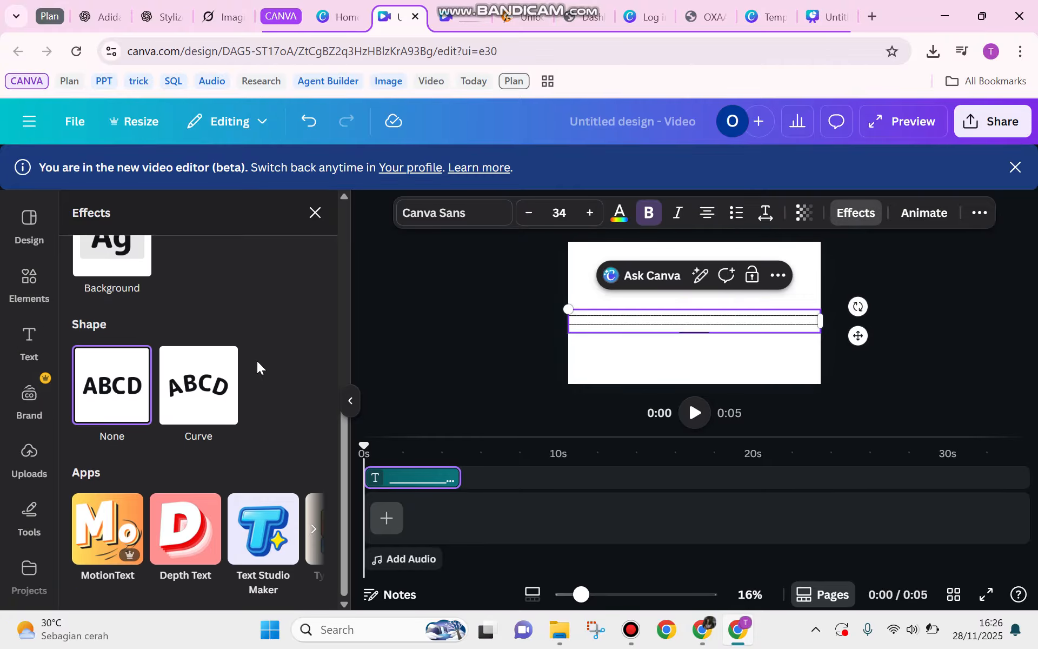
pyautogui.click(218, 382)
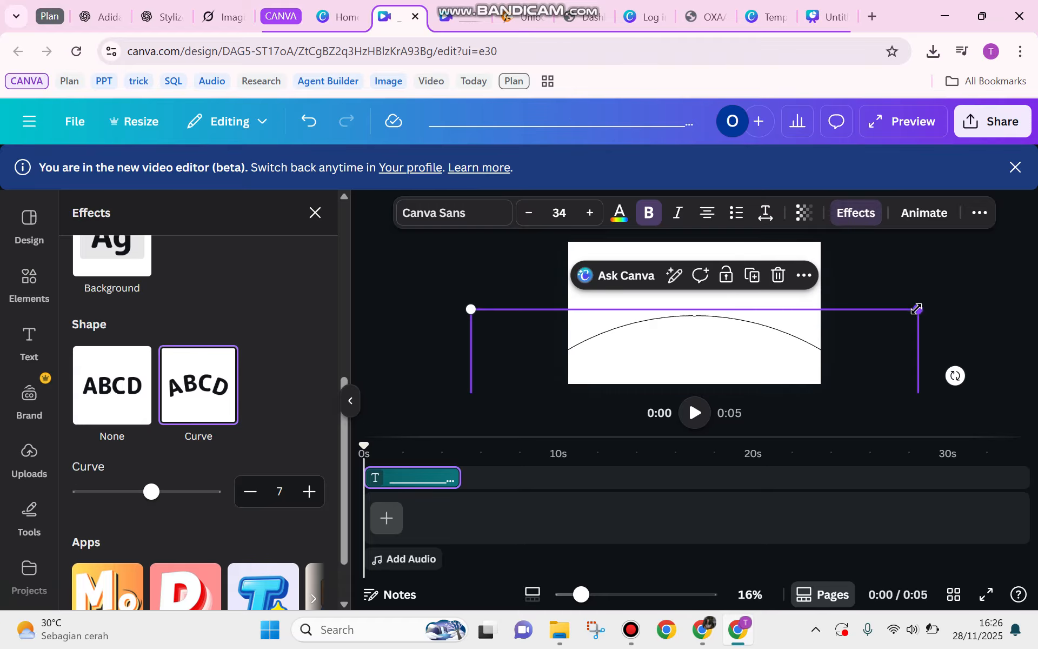
# Scale the curved line down to a font size of about 10.4 and place it centred in the upper part of the page
pyautogui.moveTo(917, 309); pyautogui.dragTo(764, 364)
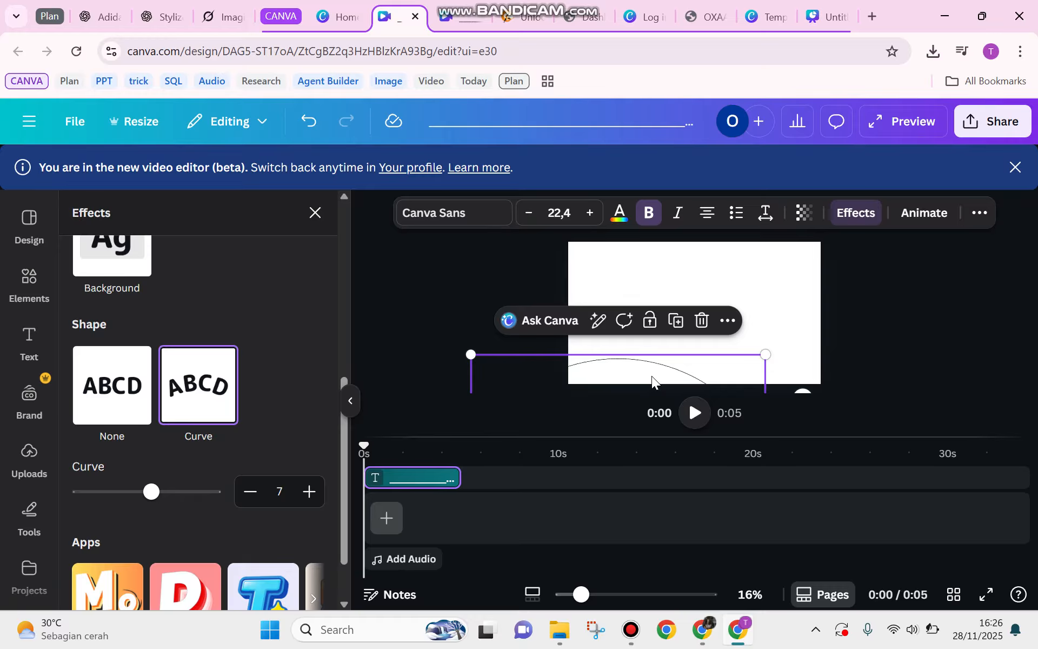
pyautogui.moveTo(777, 314); pyautogui.dragTo(703, 297)
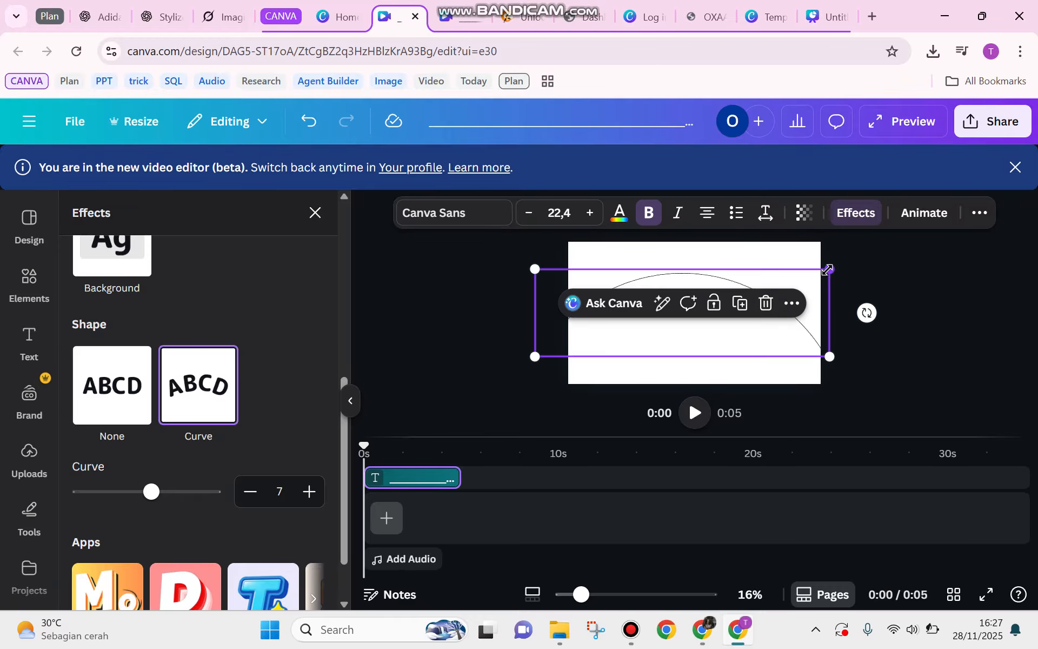
pyautogui.moveTo(827, 268); pyautogui.dragTo(730, 282)
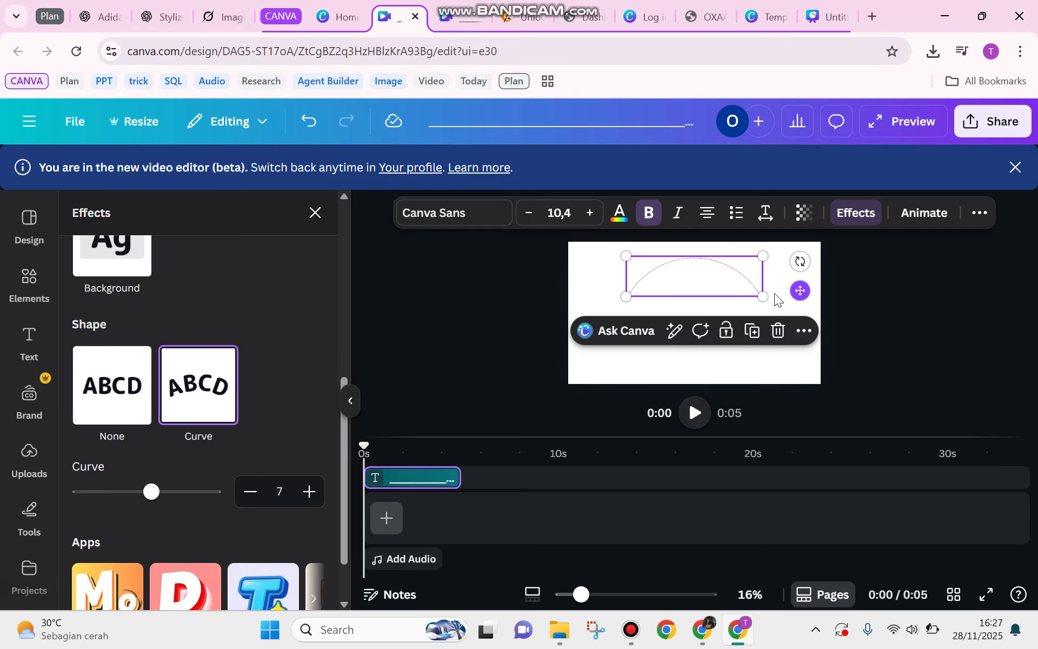
# Toggle the arc's bold formatting off and back on, and increase its font size to 13.4
pyautogui.click(646, 223)
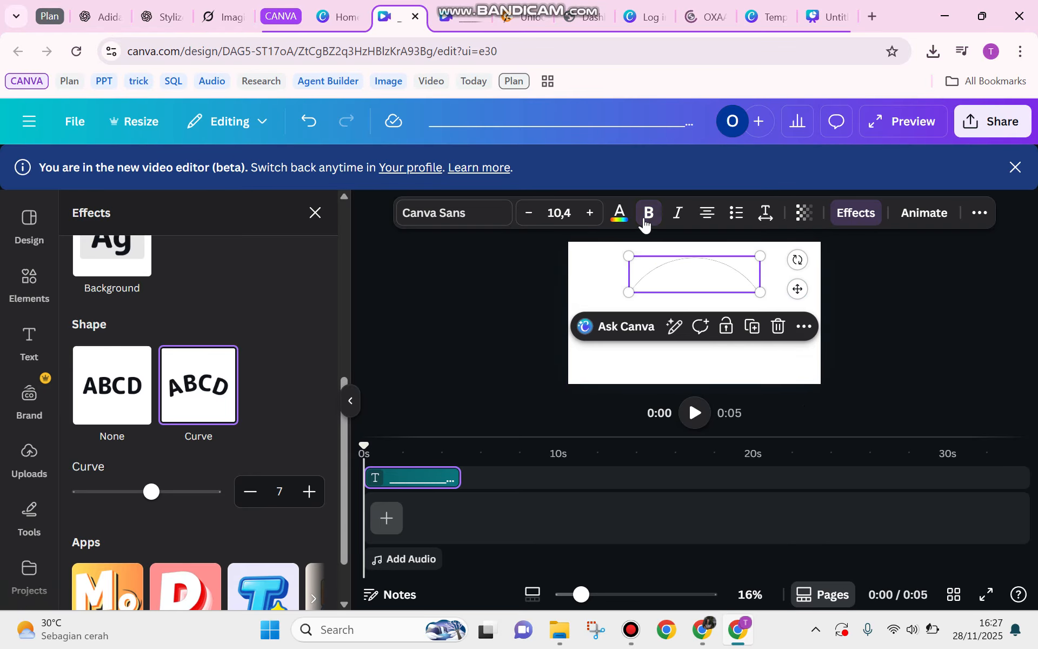
pyautogui.click(646, 222)
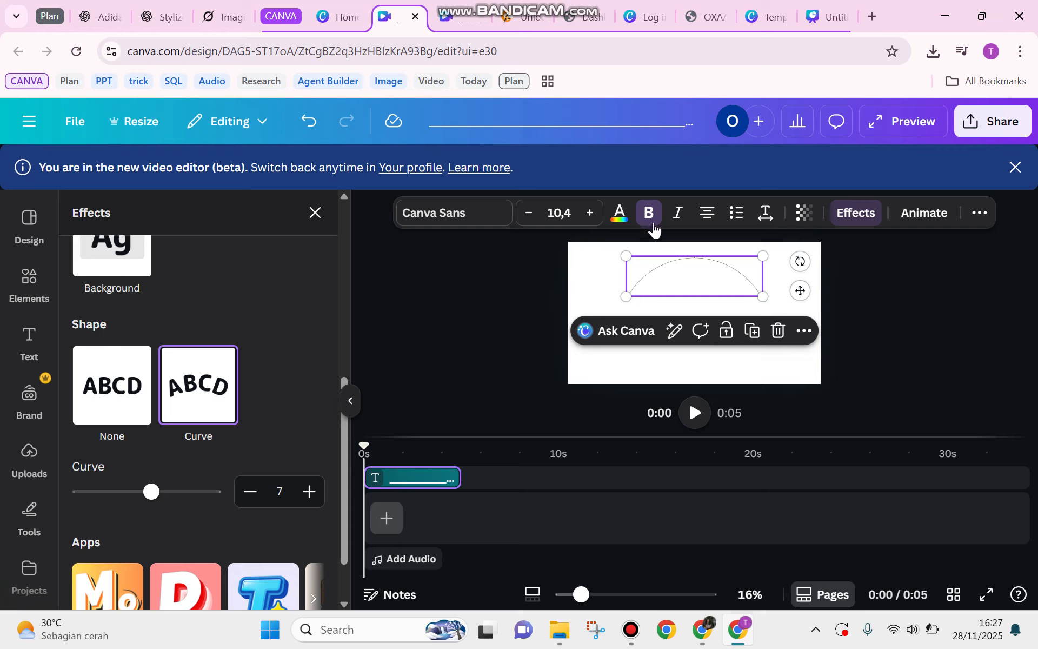
pyautogui.click(590, 213)
pyautogui.click(589, 213)
pyautogui.click(591, 214)
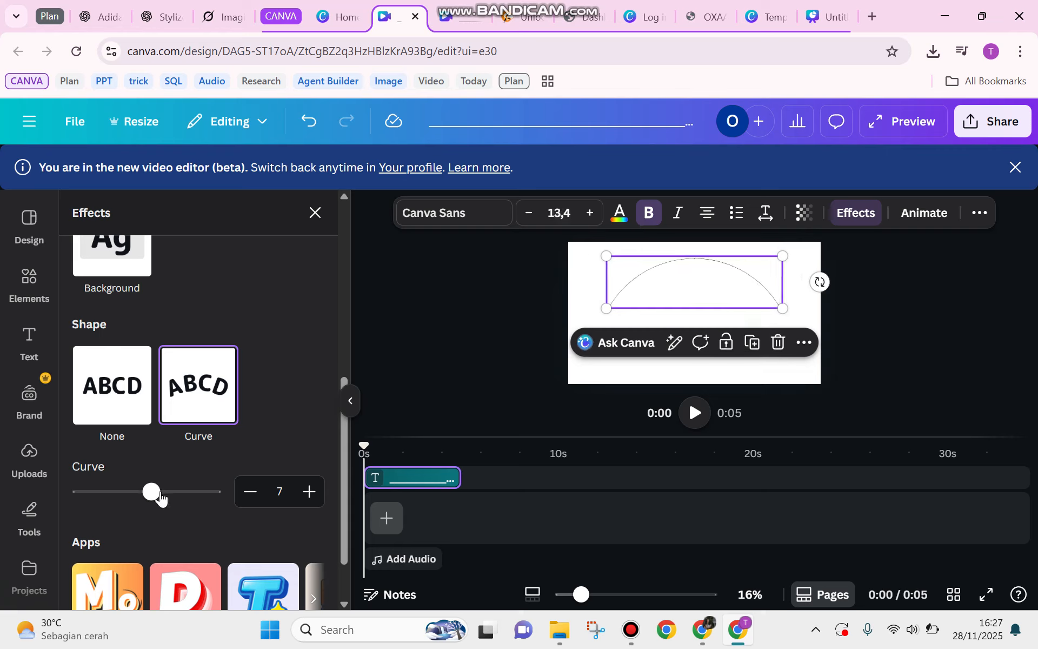
# Set the text's curve value to 20 to close the arc into a full circle
pyautogui.moveTo(155, 495)
pyautogui.mouseDown()
pyautogui.moveTo(181, 493)
pyautogui.moveTo(150, 494)
pyautogui.moveTo(165, 494)
pyautogui.mouseUp()
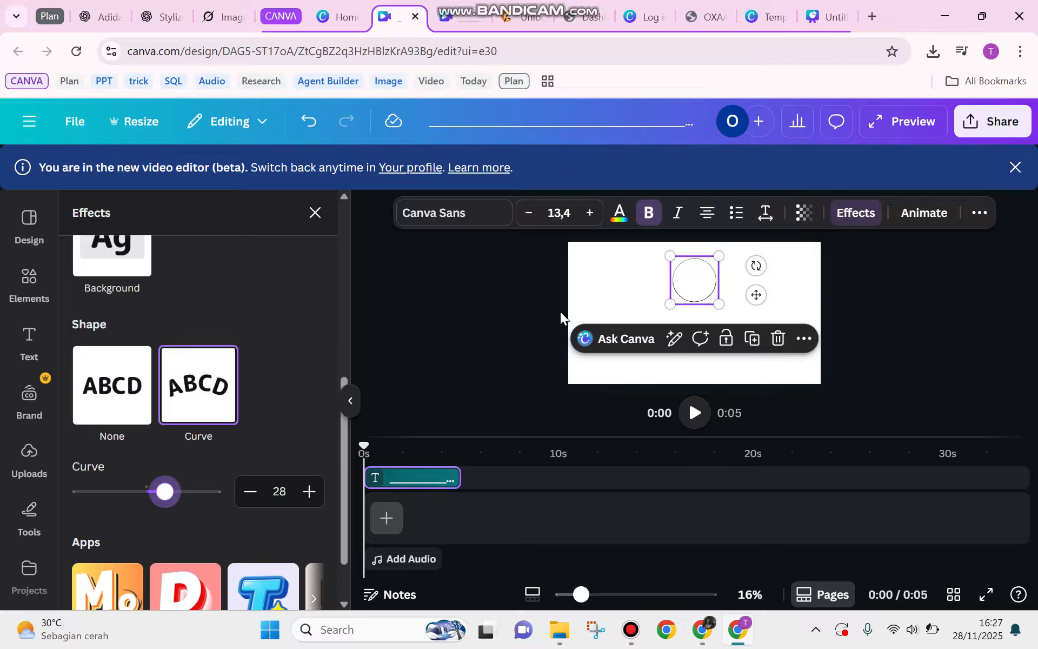
pyautogui.click(249, 493)
pyautogui.click(249, 493)
pyautogui.click(249, 492)
pyautogui.click(249, 492)
pyautogui.click(249, 492)
pyautogui.click(250, 492)
pyautogui.click(249, 492)
pyautogui.click(249, 492)
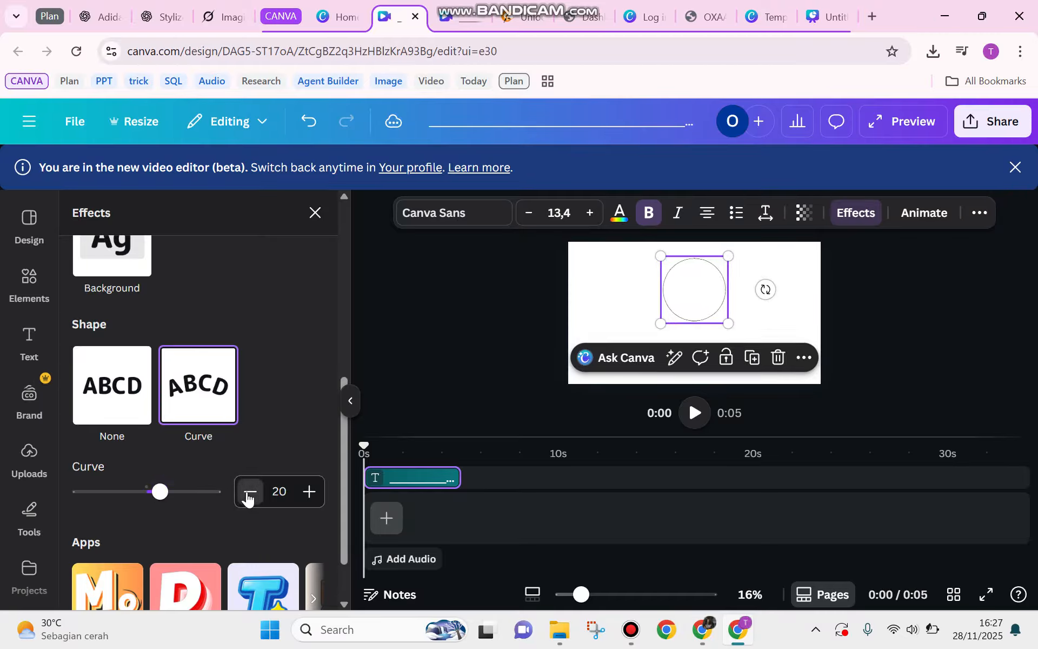
pyautogui.click(249, 492)
pyautogui.click(249, 497)
pyautogui.click(306, 496)
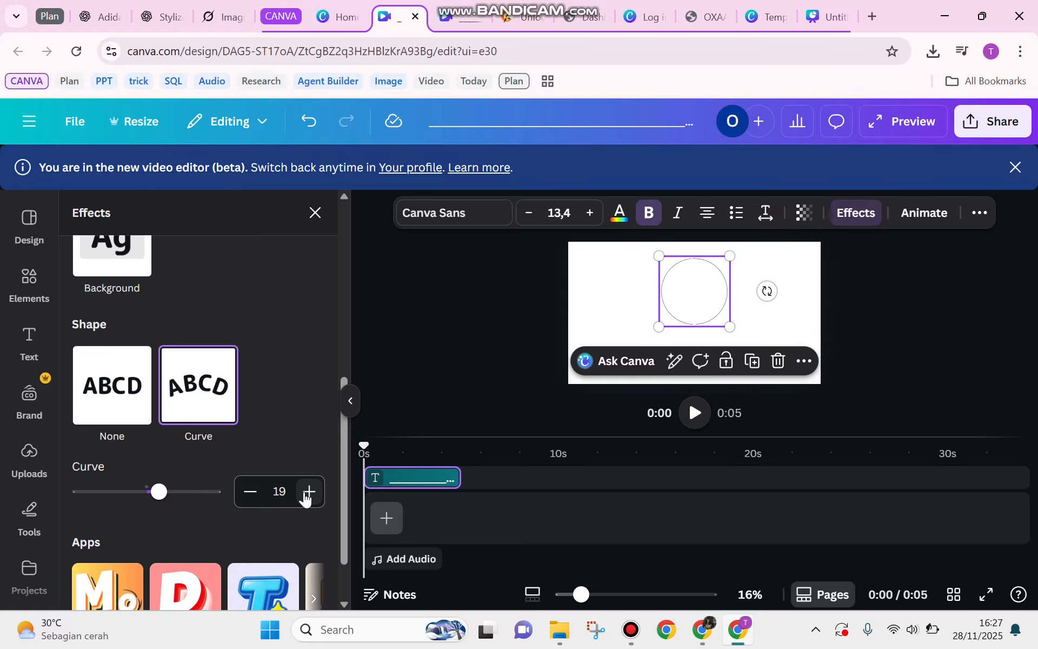
pyautogui.click(307, 493)
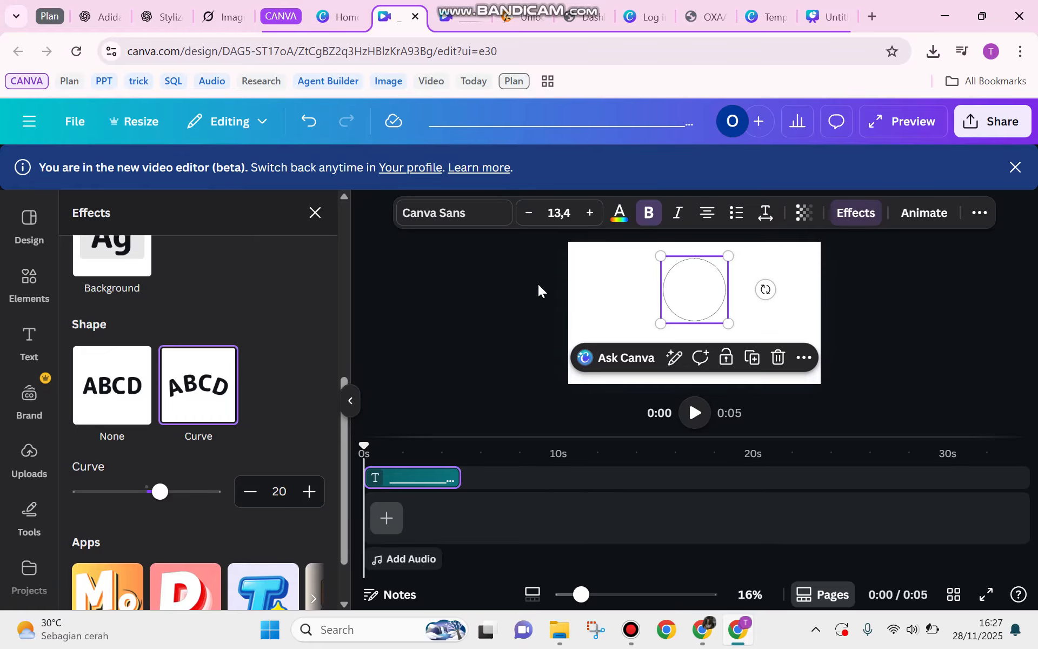
# Enlarge the circle to a font size of about 25.4 and move it to the middle of the page
pyautogui.click(615, 280)
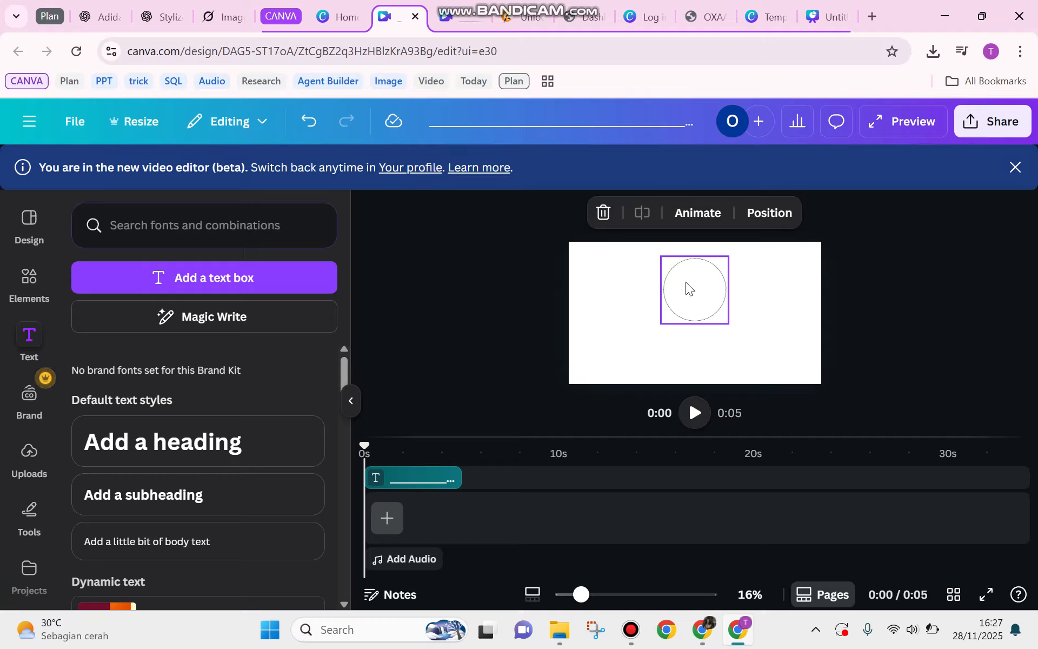
pyautogui.click(687, 283)
pyautogui.moveTo(729, 323); pyautogui.dragTo(788, 383)
pyautogui.moveTo(764, 308); pyautogui.dragTo(741, 294)
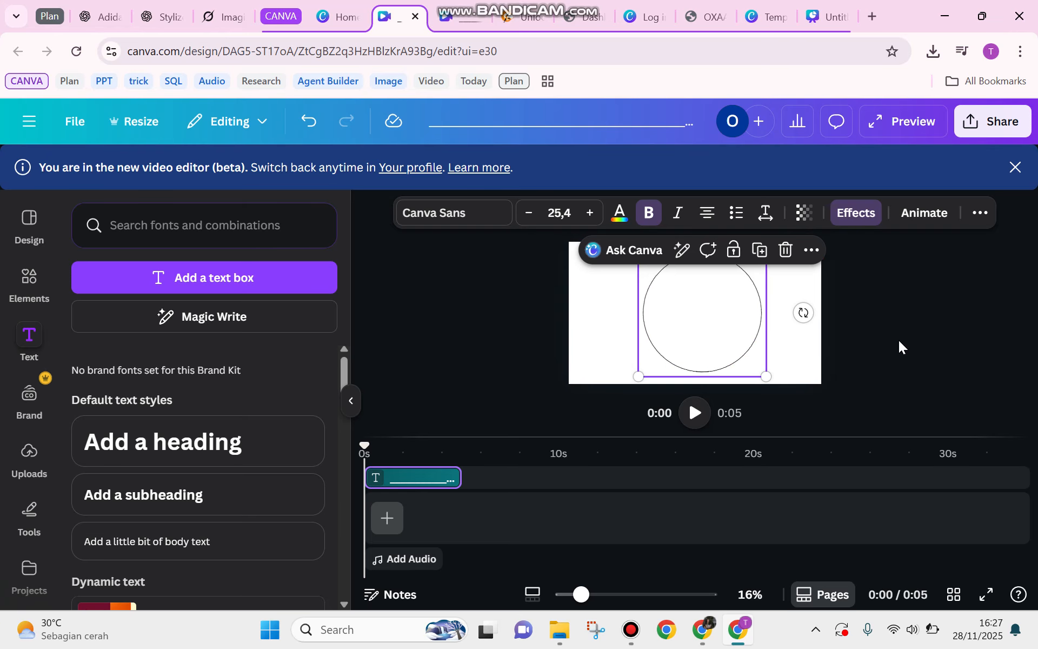
pyautogui.click(806, 358)
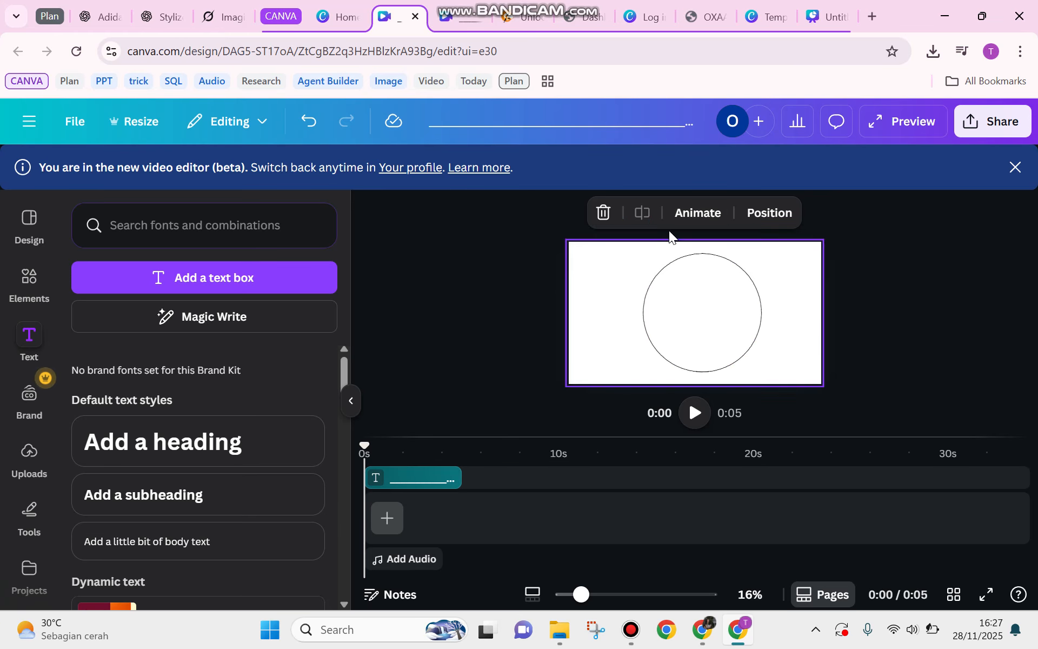
# Try a curve value of 19 on the enlarged circle and return it to 20
pyautogui.click(678, 269)
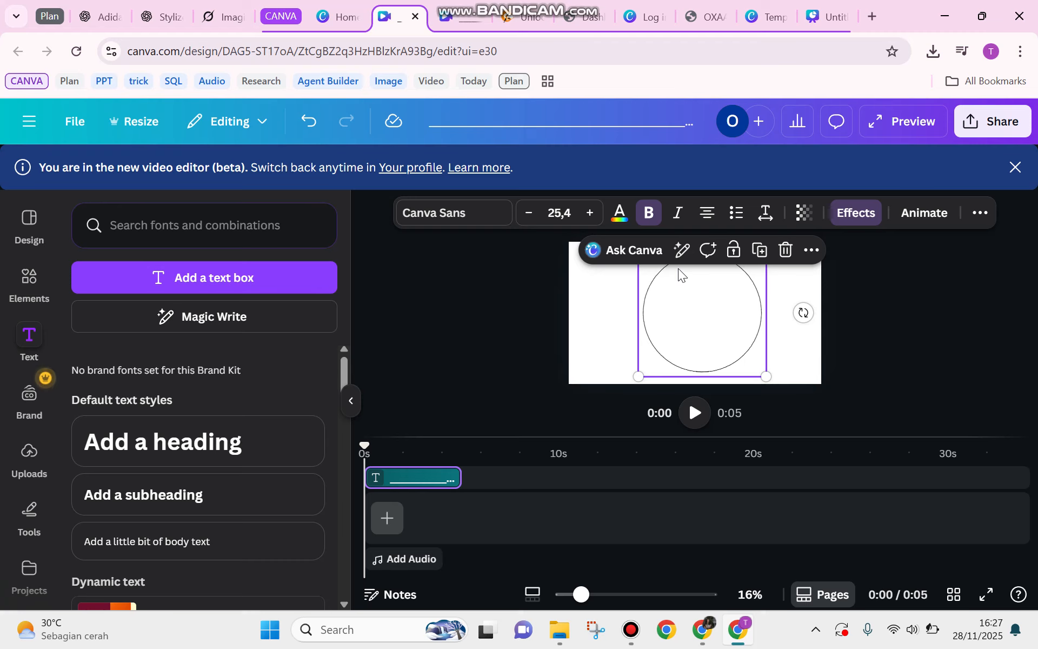
pyautogui.click(854, 213)
pyautogui.scroll(-5, 227, 481)
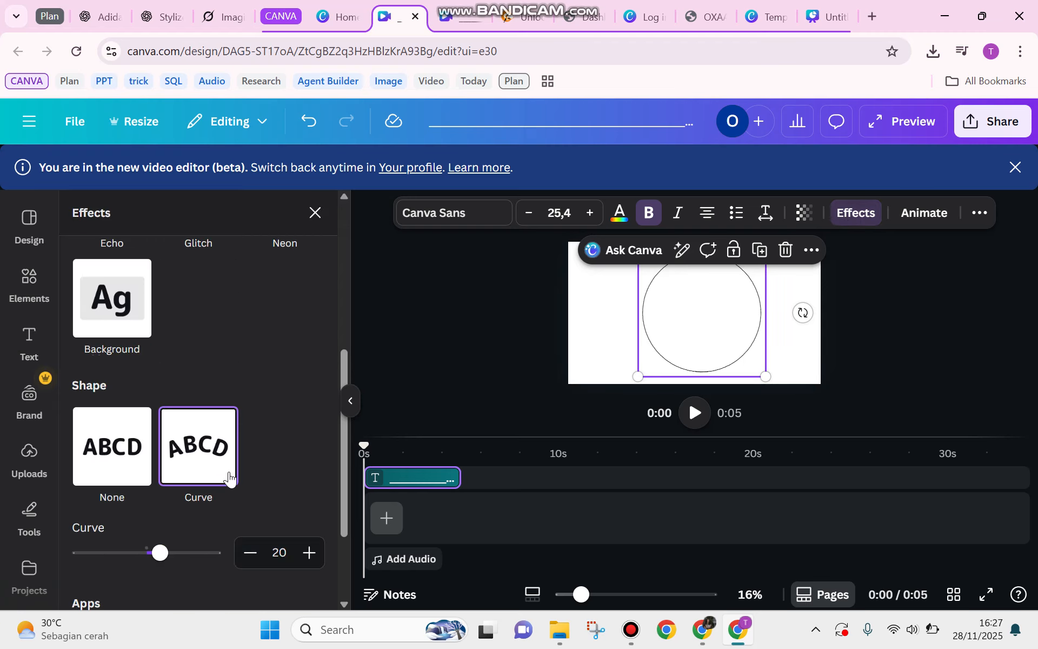
pyautogui.click(249, 558)
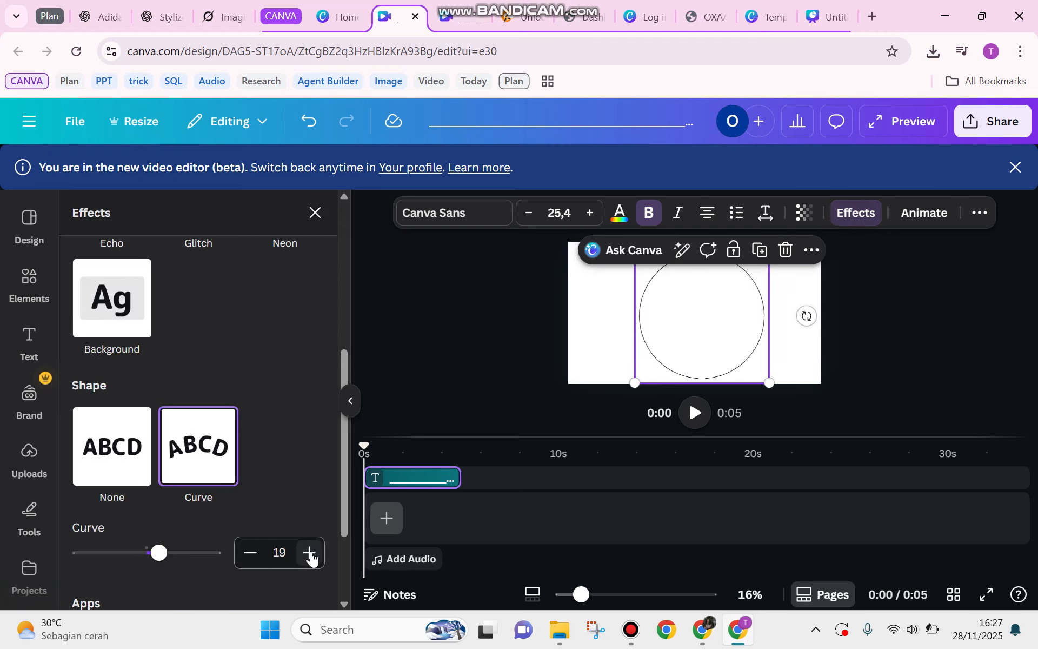
pyautogui.click(309, 552)
pyautogui.click(586, 334)
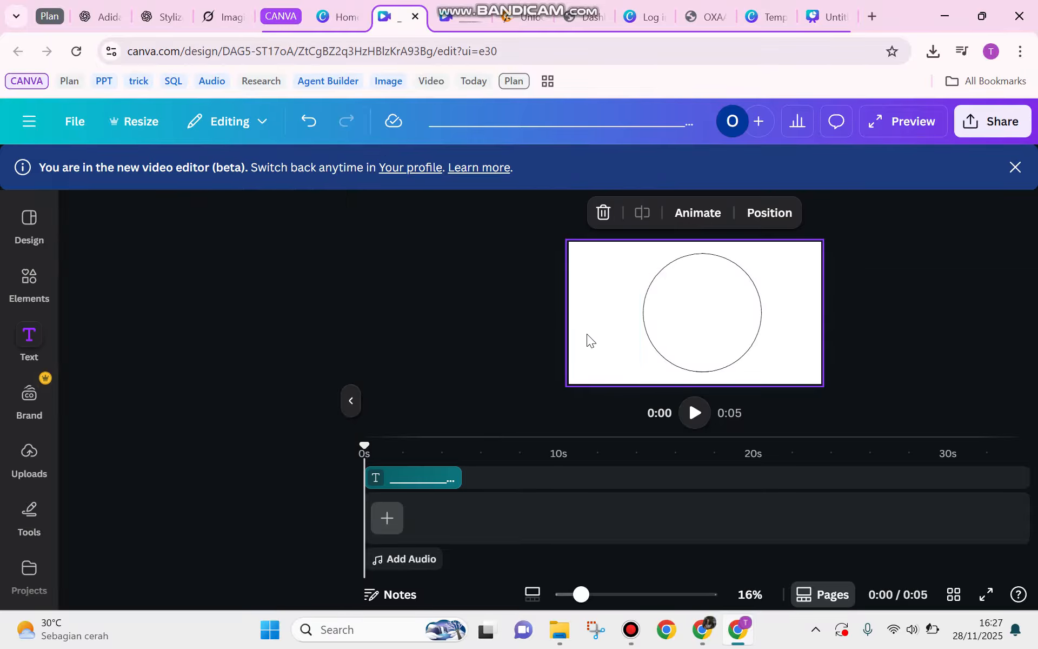
# Open the animation options for the circle text and look through the suggested text animations
pyautogui.click(654, 306)
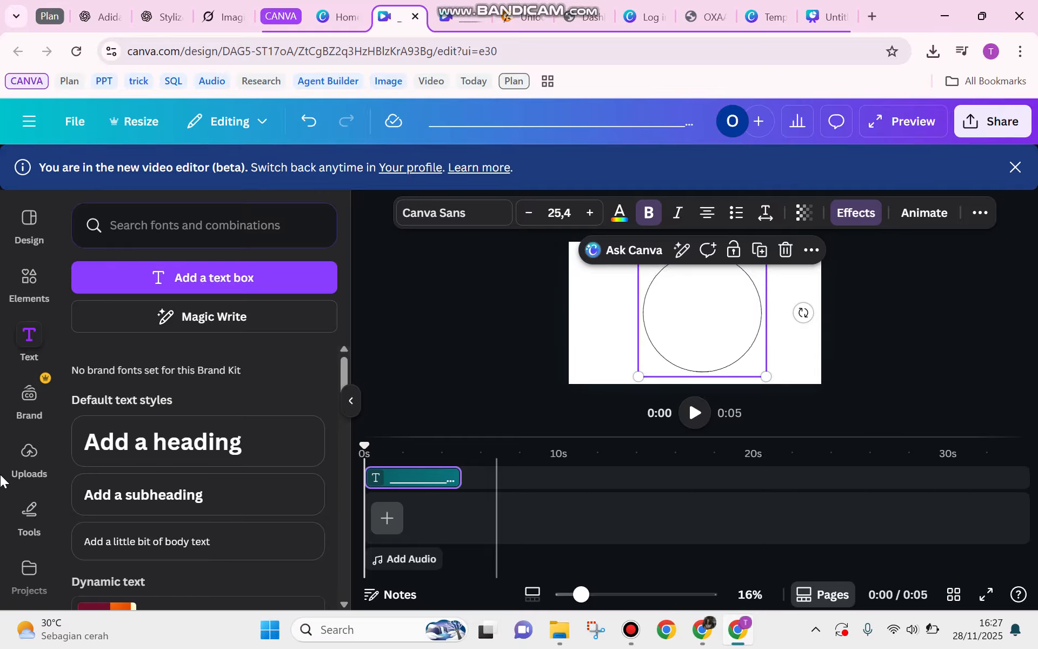
pyautogui.click(936, 214)
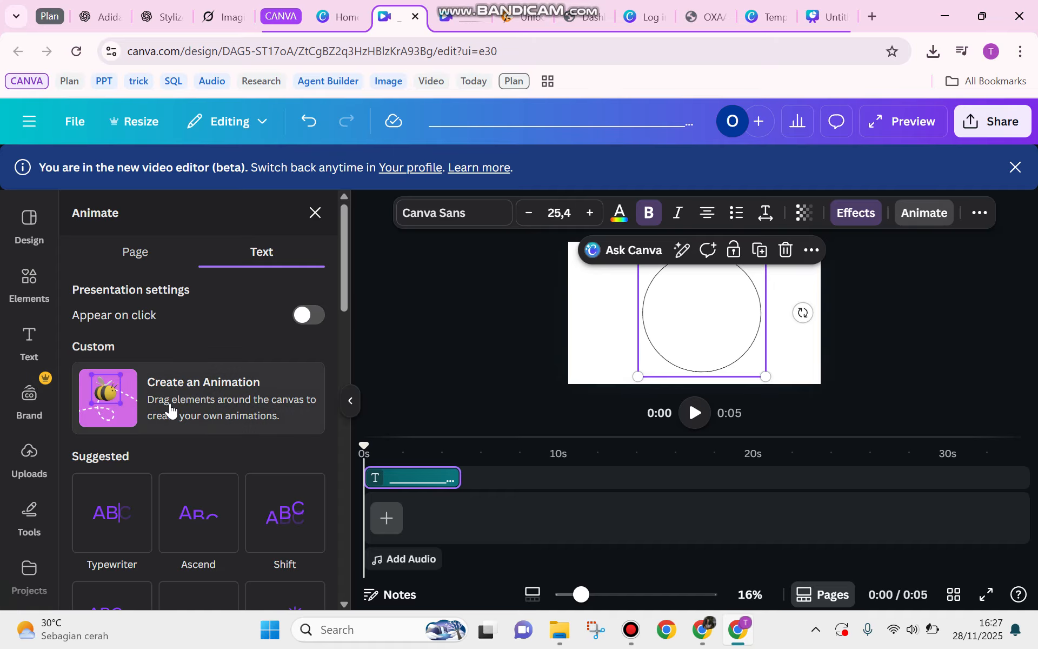
pyautogui.scroll(-2, 169, 419)
pyautogui.scroll(-2, 167, 423)
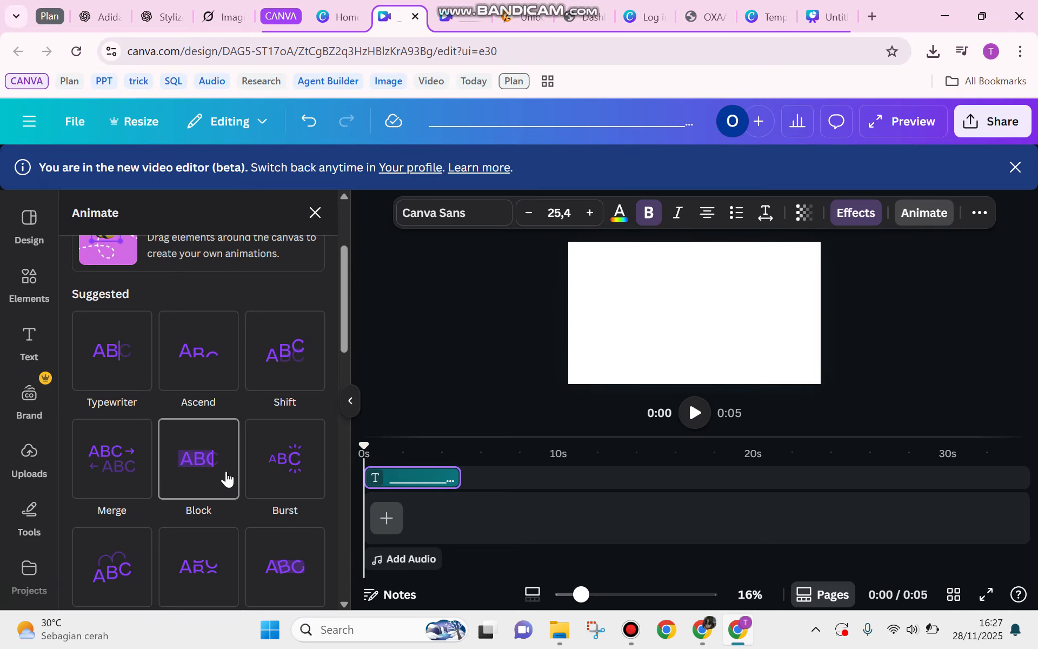
pyautogui.scroll(-4, 243, 460)
# Switch to the other video design containing the finished circle and play its animation from the start
pyautogui.click(447, 19)
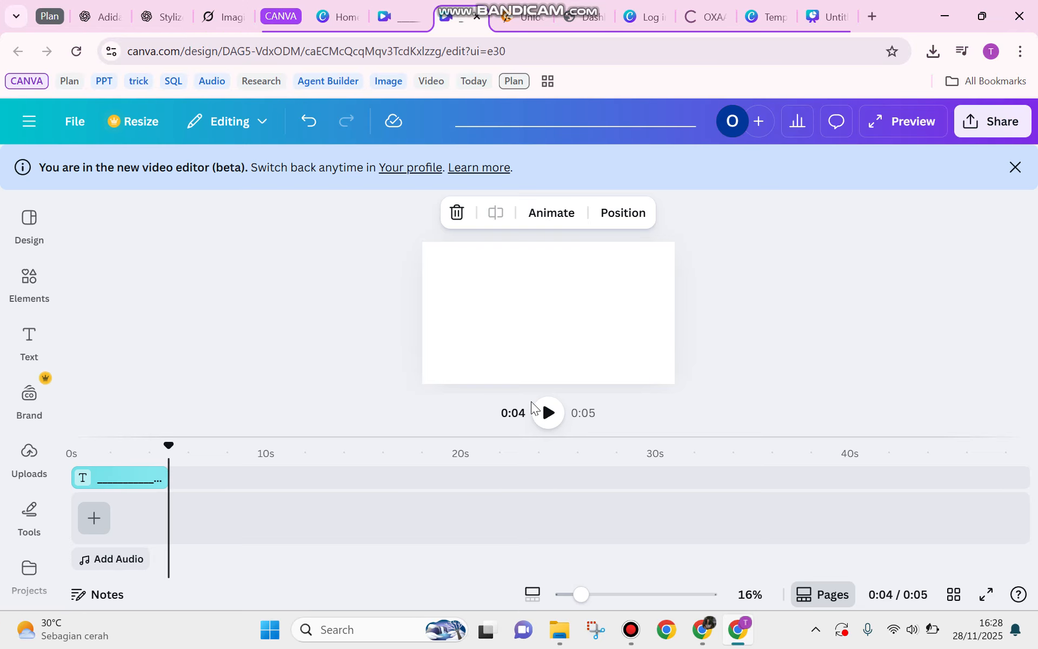
pyautogui.moveTo(167, 445); pyautogui.dragTo(3, 457)
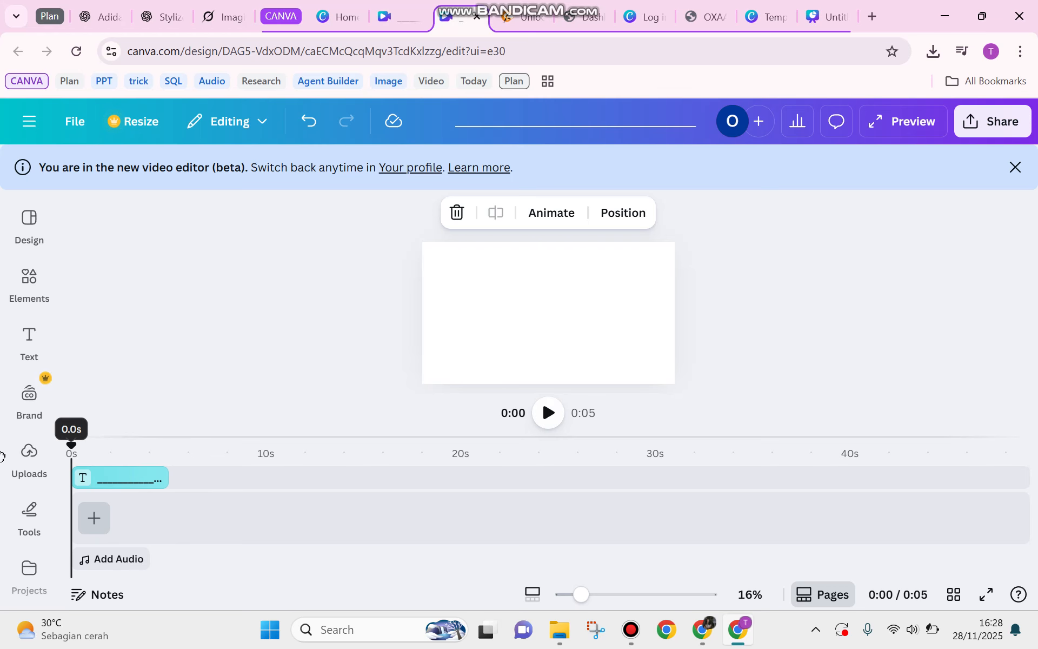
pyautogui.click(547, 412)
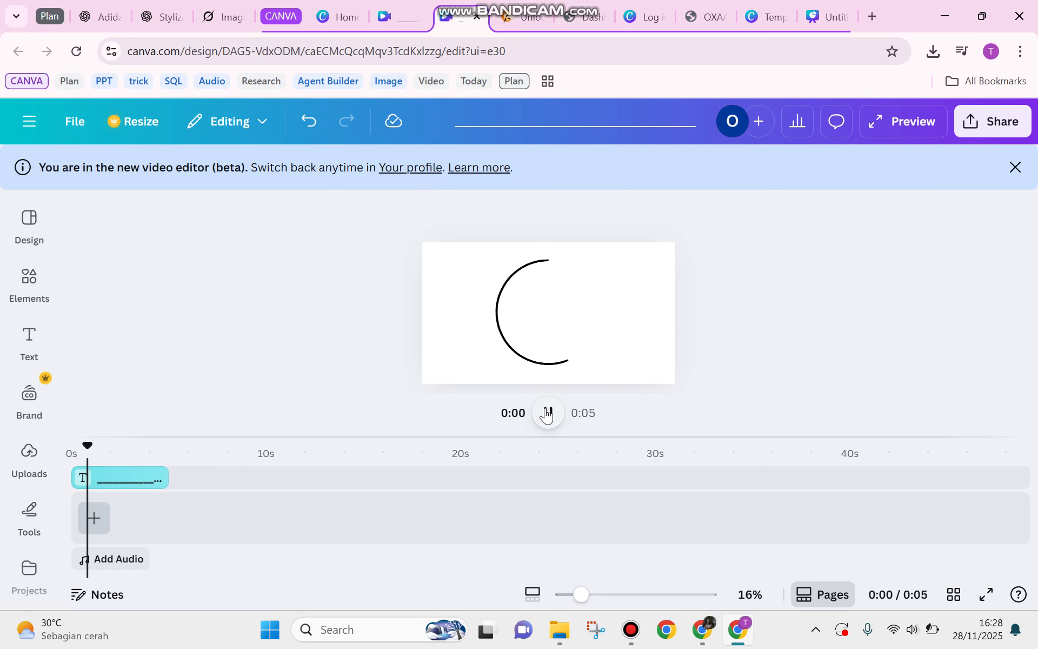
pyautogui.click(547, 412)
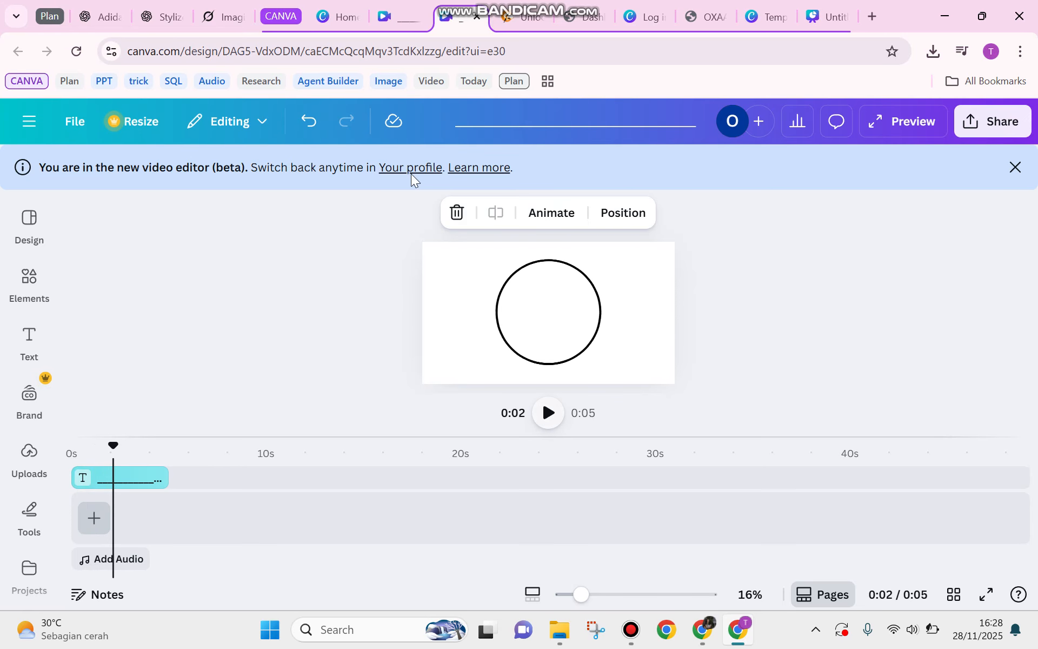
# Return to the working design and apply the Typewriter animation to the circle text with its speed near the maximum
pyautogui.click(386, 18)
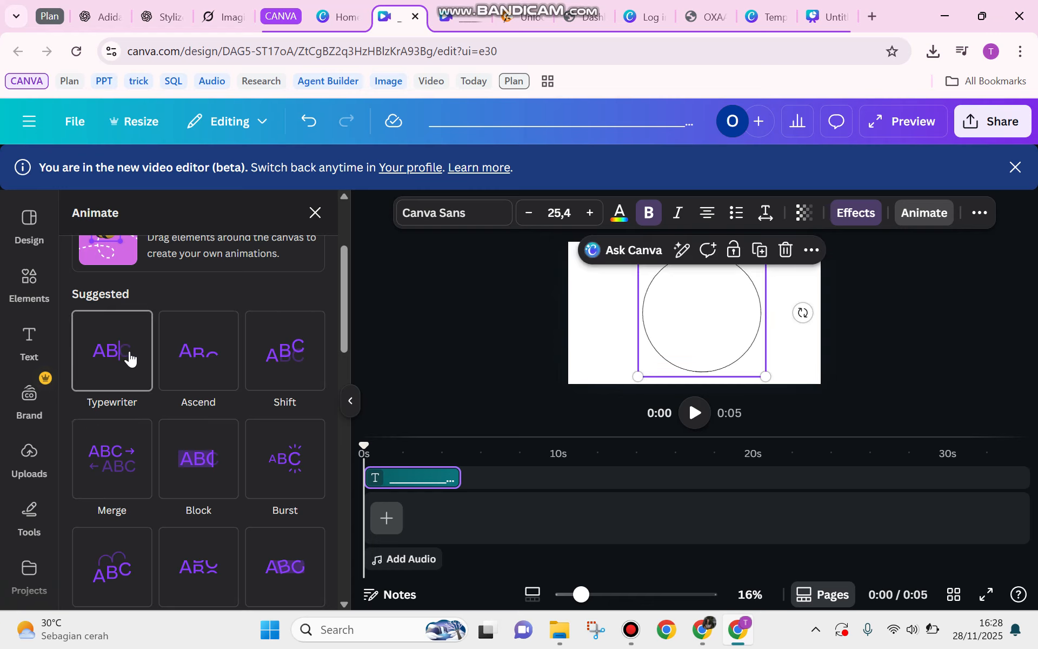
pyautogui.click(128, 358)
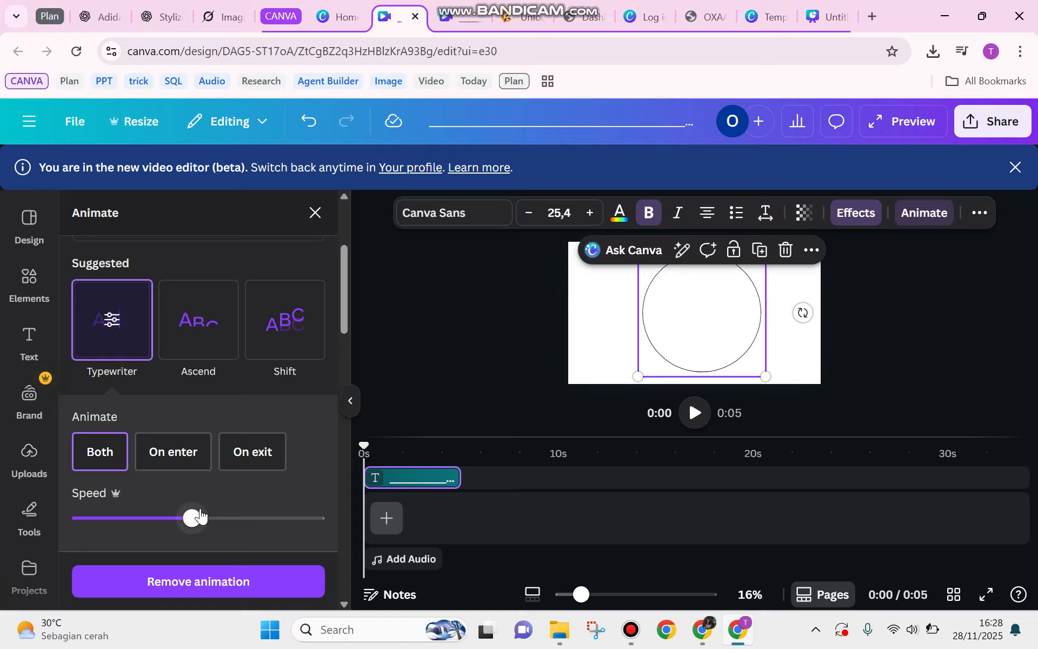
pyautogui.moveTo(200, 517); pyautogui.dragTo(327, 518)
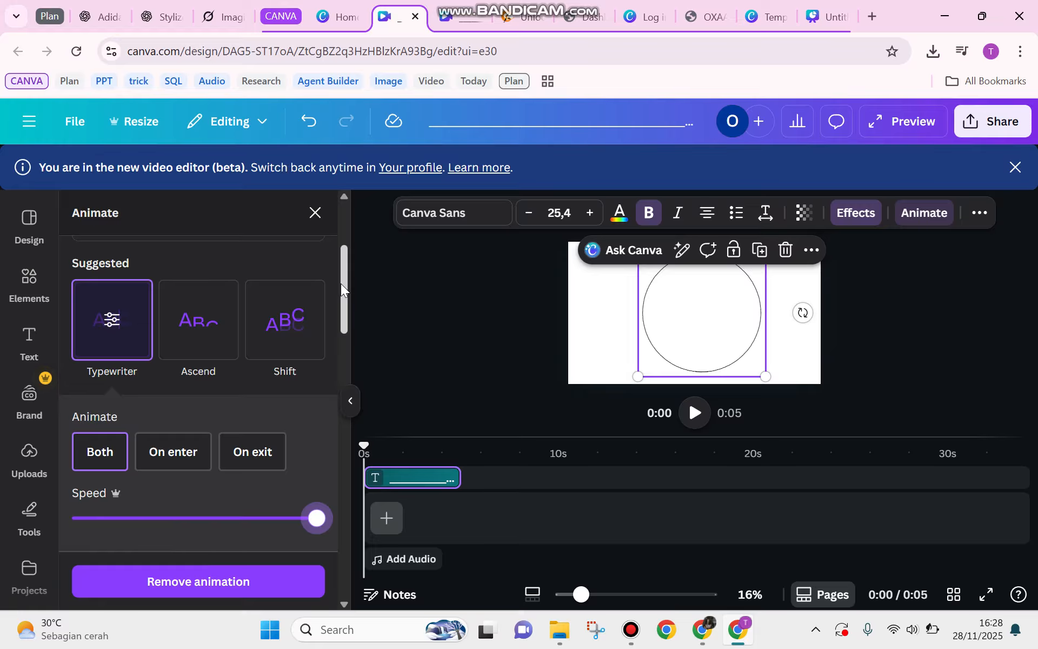
# Try the Wipe animation from the General group on the circle text
pyautogui.scroll(-10, 341, 283)
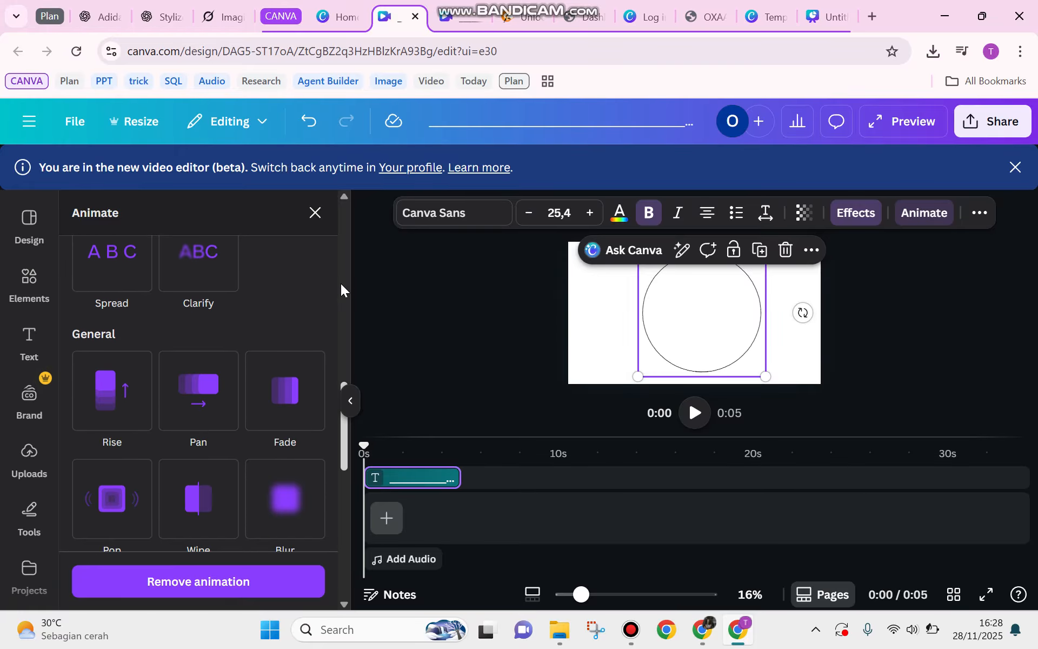
pyautogui.scroll(-5, 341, 283)
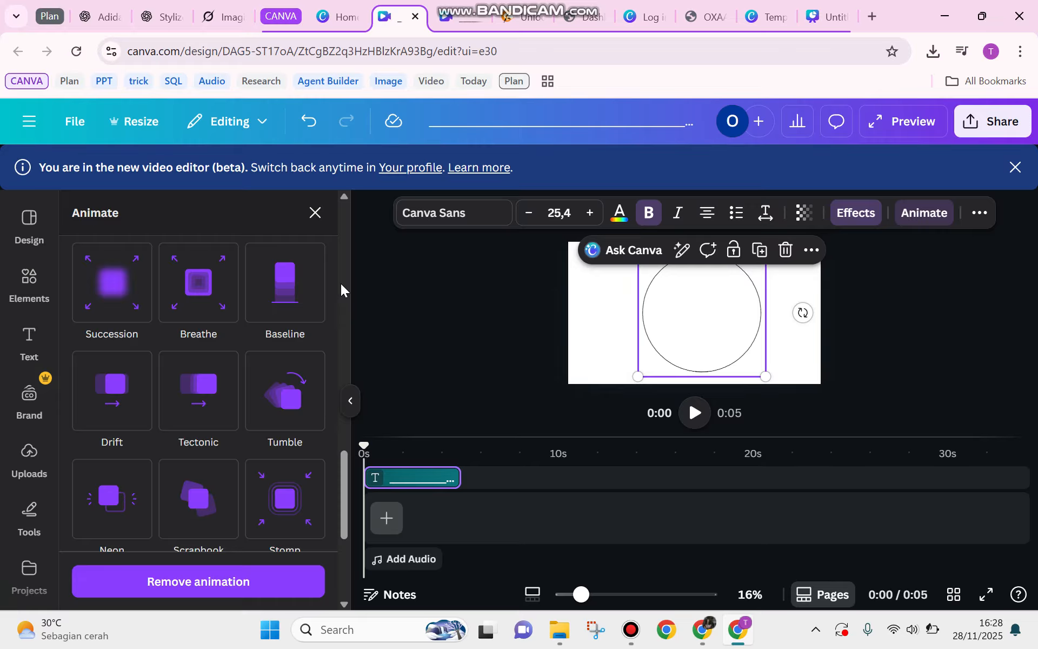
pyautogui.scroll(3, 330, 312)
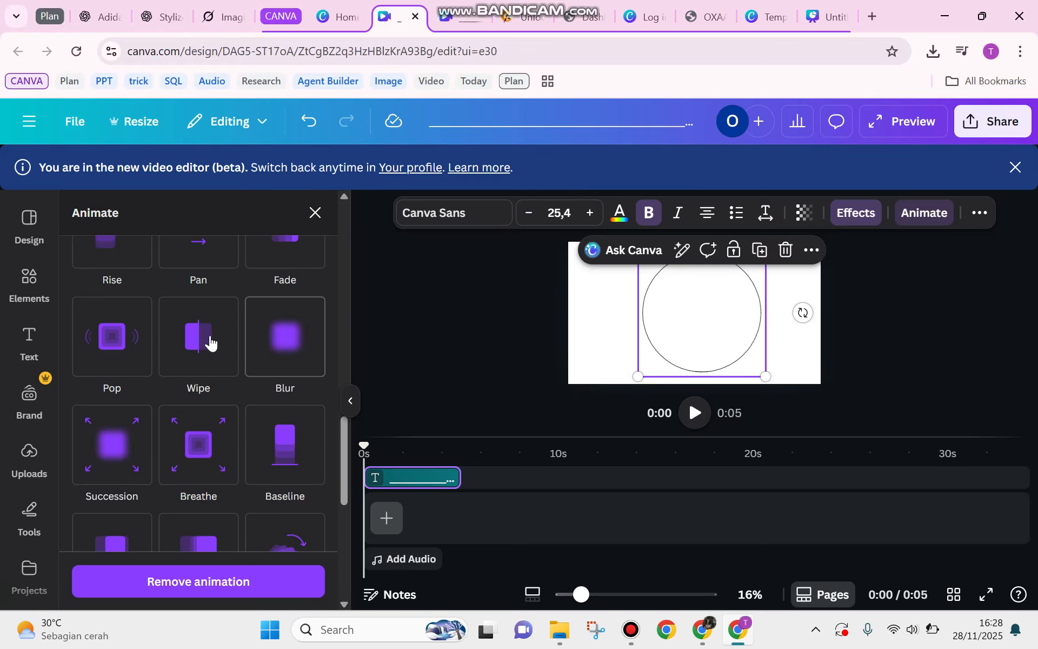
pyautogui.click(198, 333)
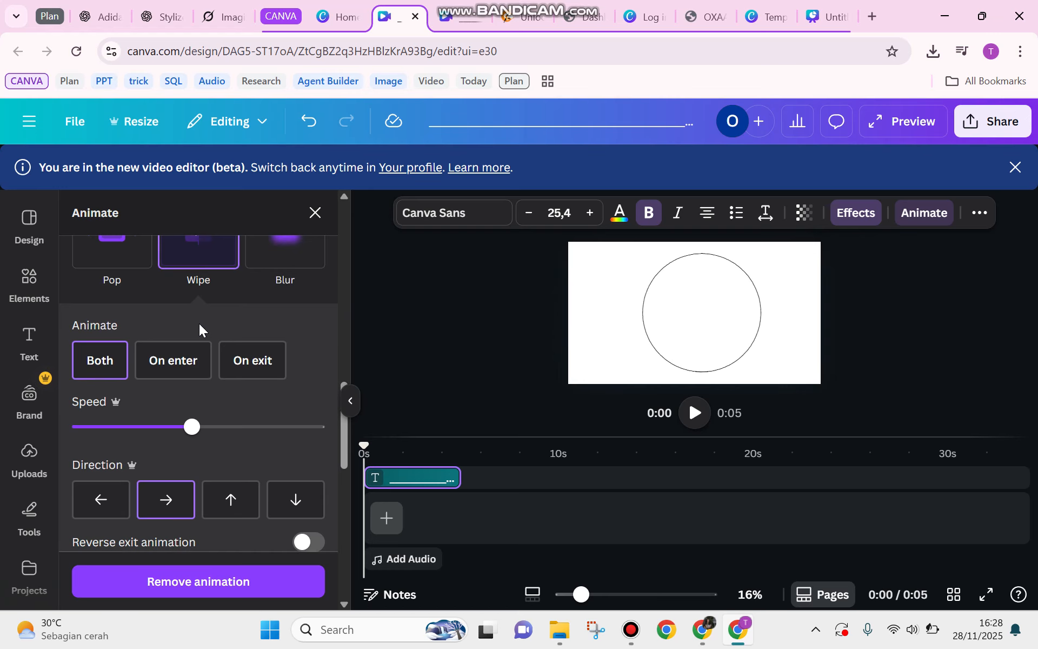
pyautogui.scroll(10, 200, 385)
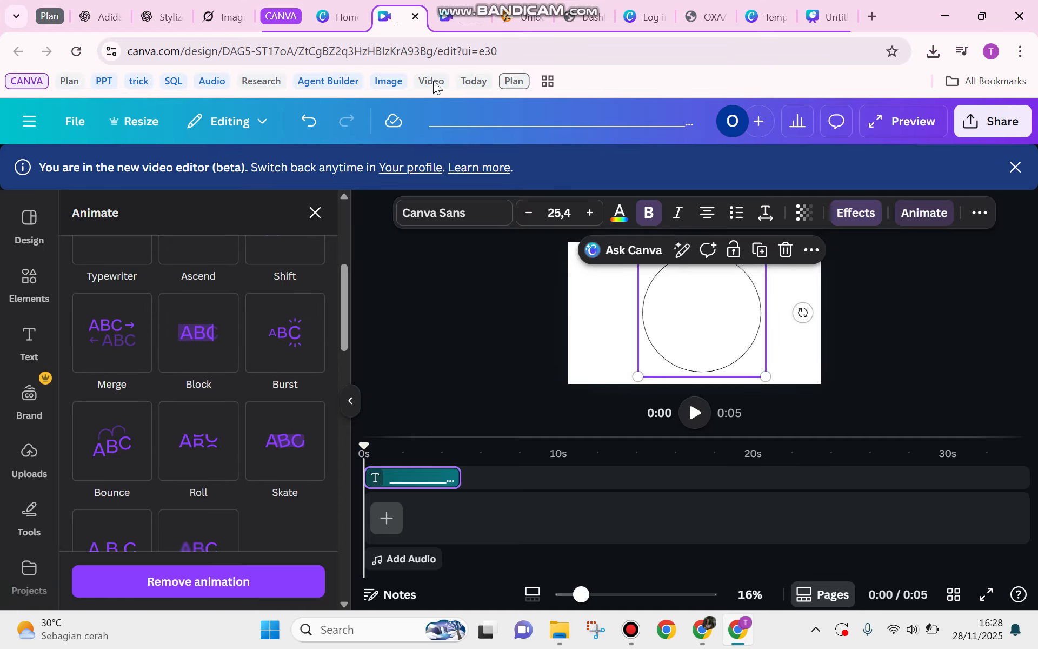
# Replay the finished circle's animation from the start in the reference video design
pyautogui.click(458, 18)
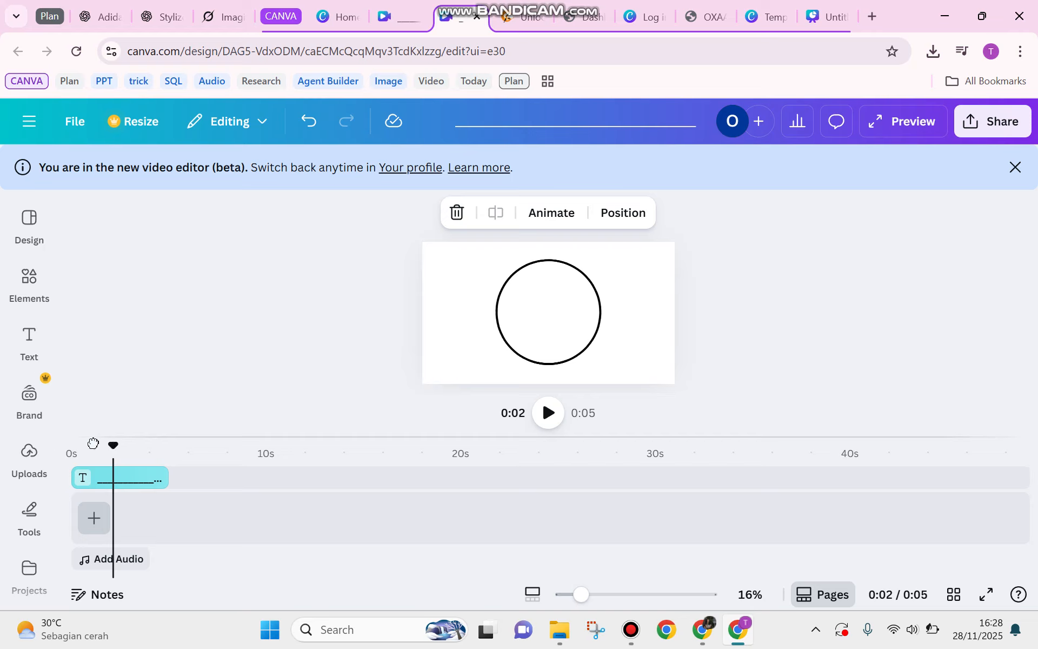
pyautogui.click(69, 443)
pyautogui.click(552, 410)
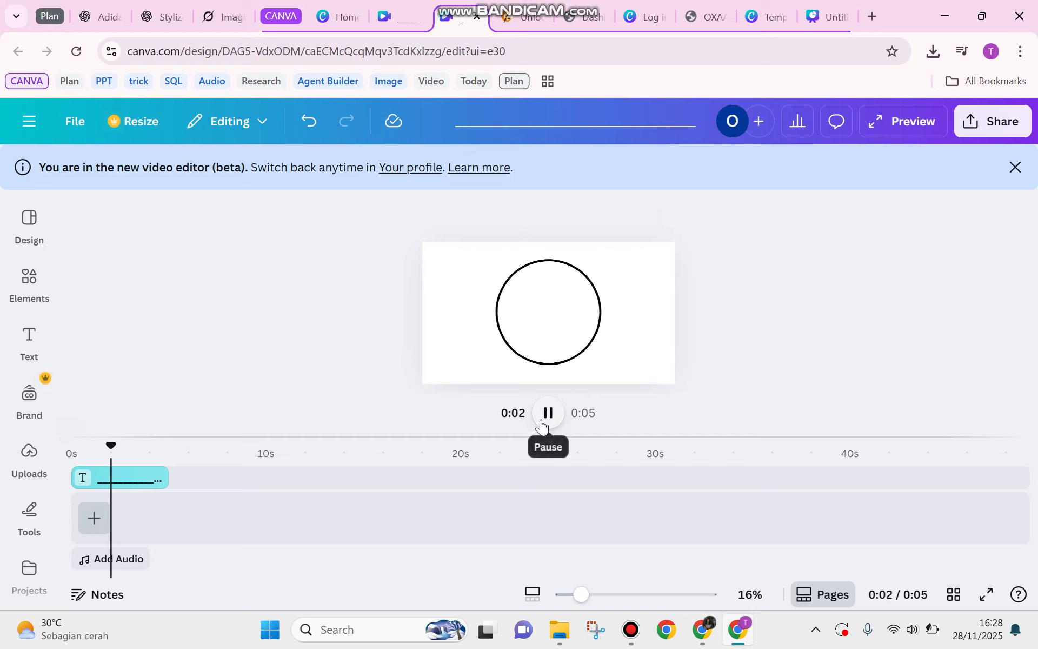
pyautogui.click(548, 412)
# Back in the working design, apply the Typewriter animation to the circle text and raise its speed to about three quarters
pyautogui.click(398, 16)
pyautogui.scroll(5, 232, 297)
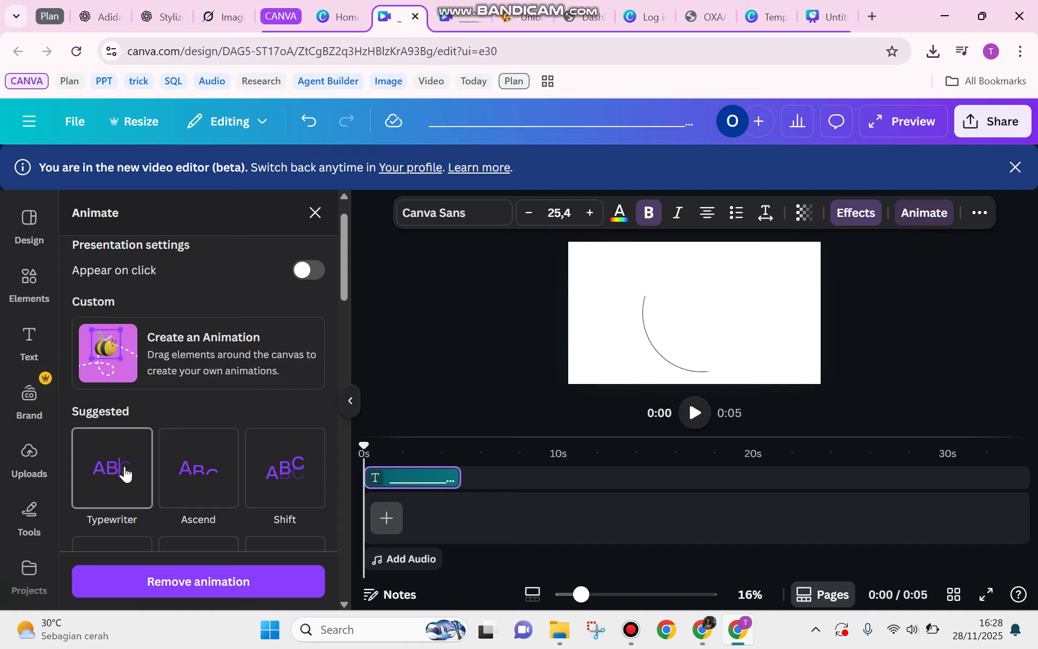
pyautogui.click(124, 473)
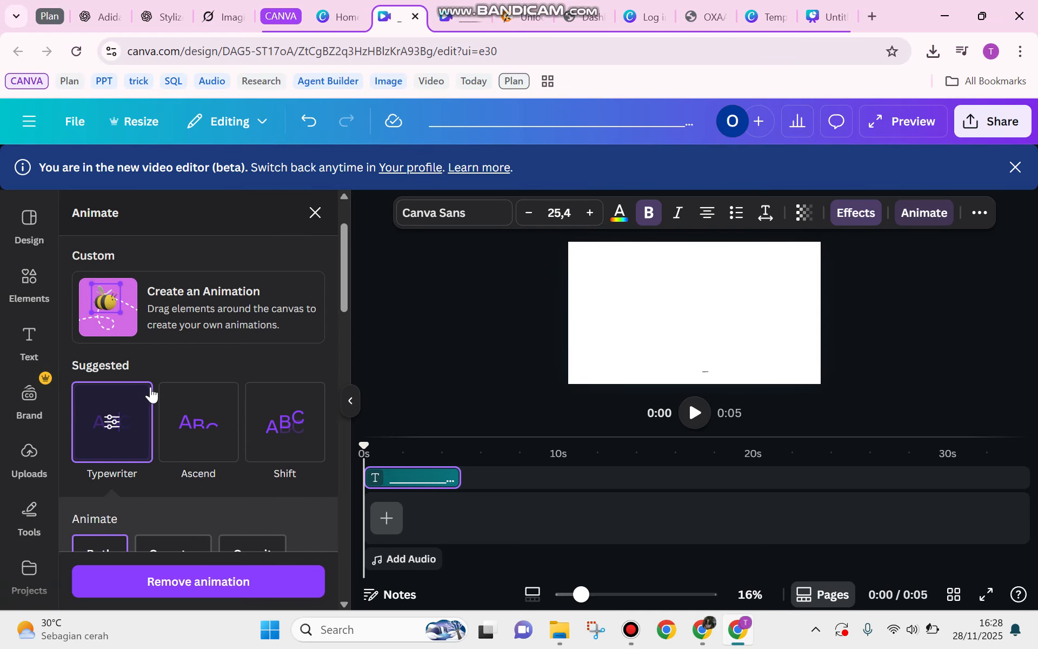
pyautogui.moveTo(193, 460); pyautogui.dragTo(265, 476)
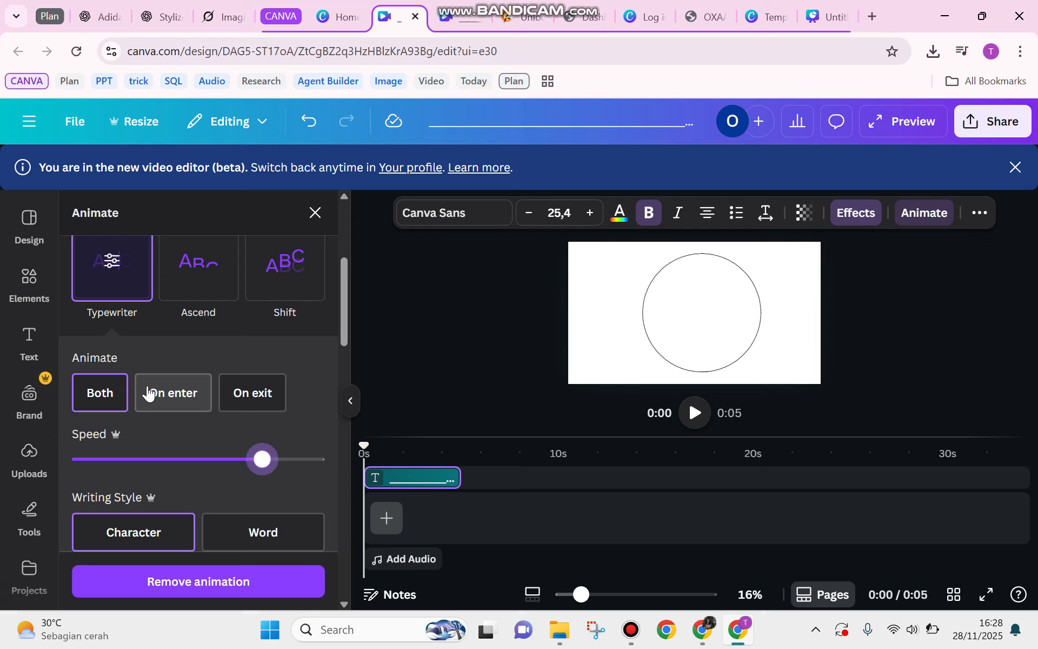
# Try the Typewriter animation with On enter and On exit, and set it back to Both
pyautogui.click(185, 402)
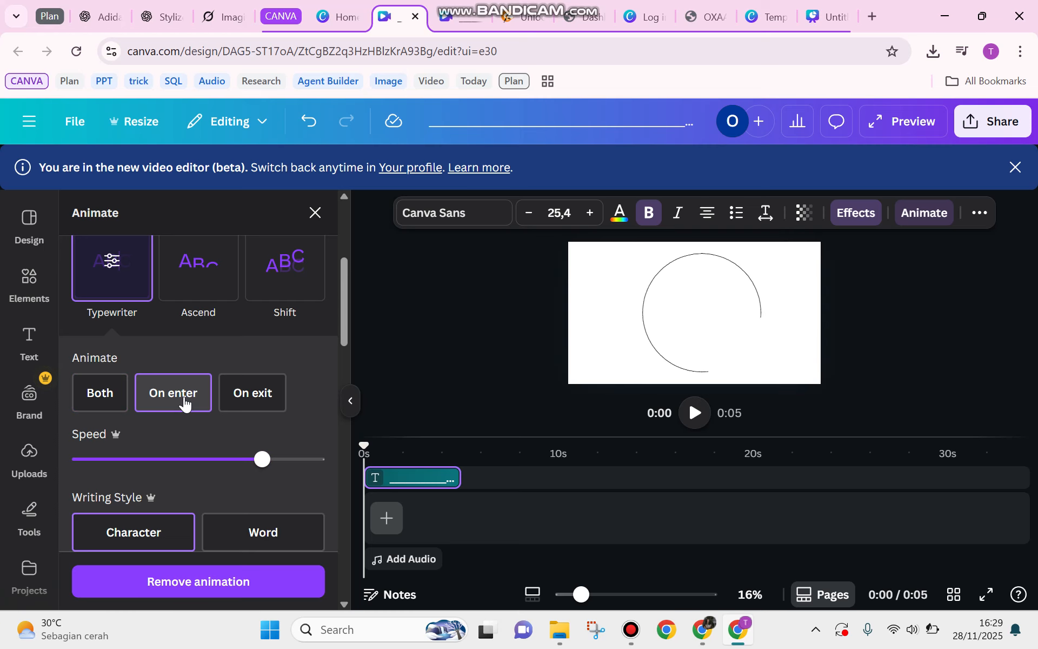
pyautogui.click(246, 396)
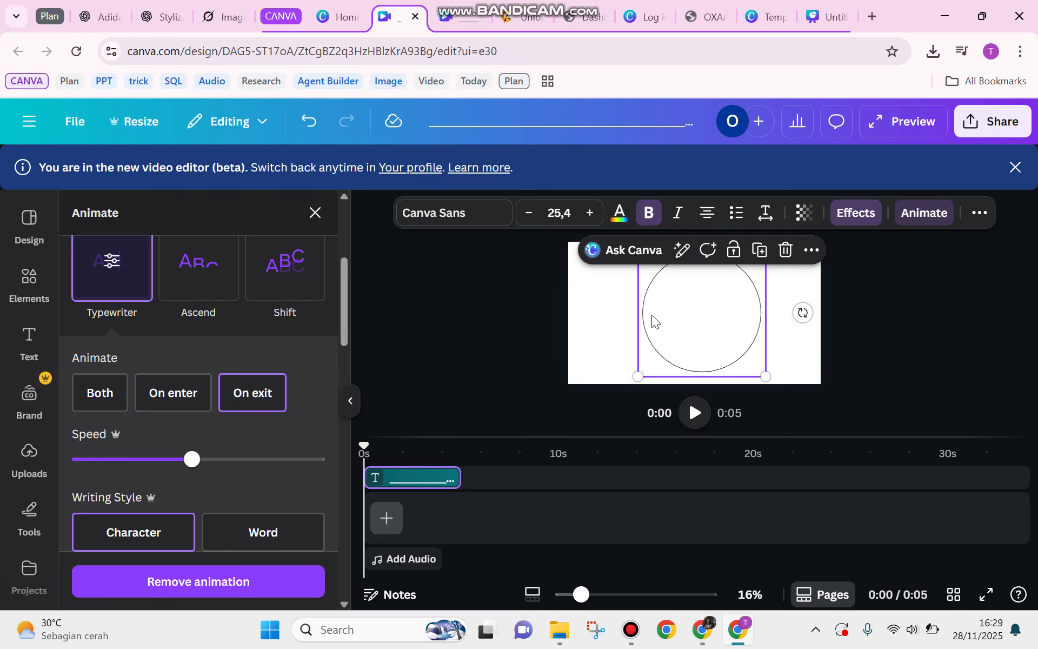
pyautogui.click(96, 395)
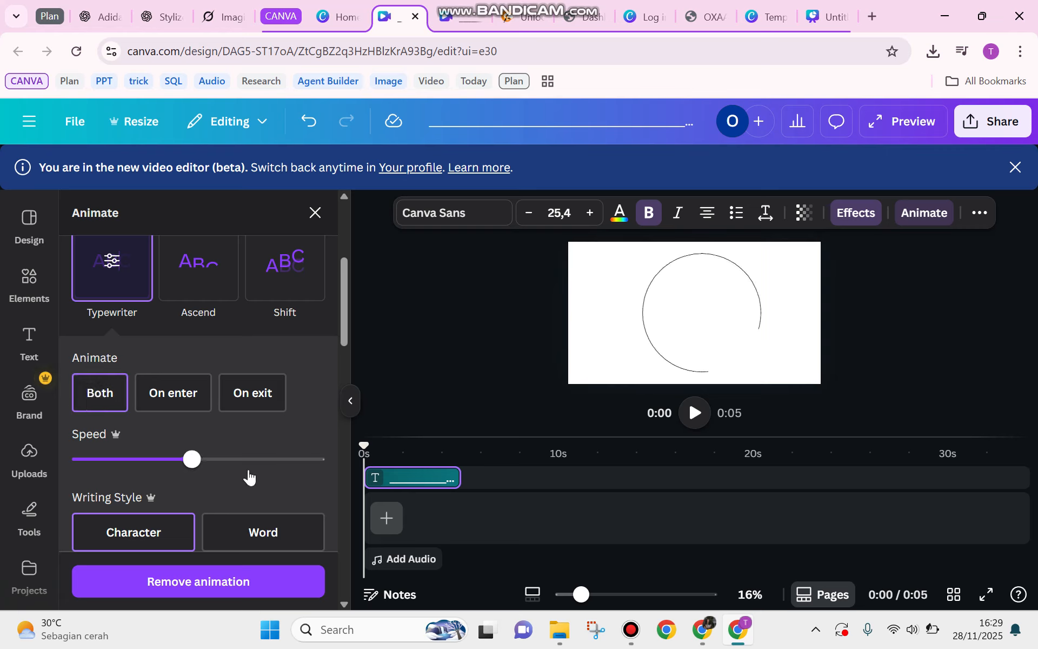
# Raise the Typewriter animation's speed to about four fifths of its range and close the animation options
pyautogui.click(206, 460)
pyautogui.moveTo(247, 470); pyautogui.dragTo(282, 464)
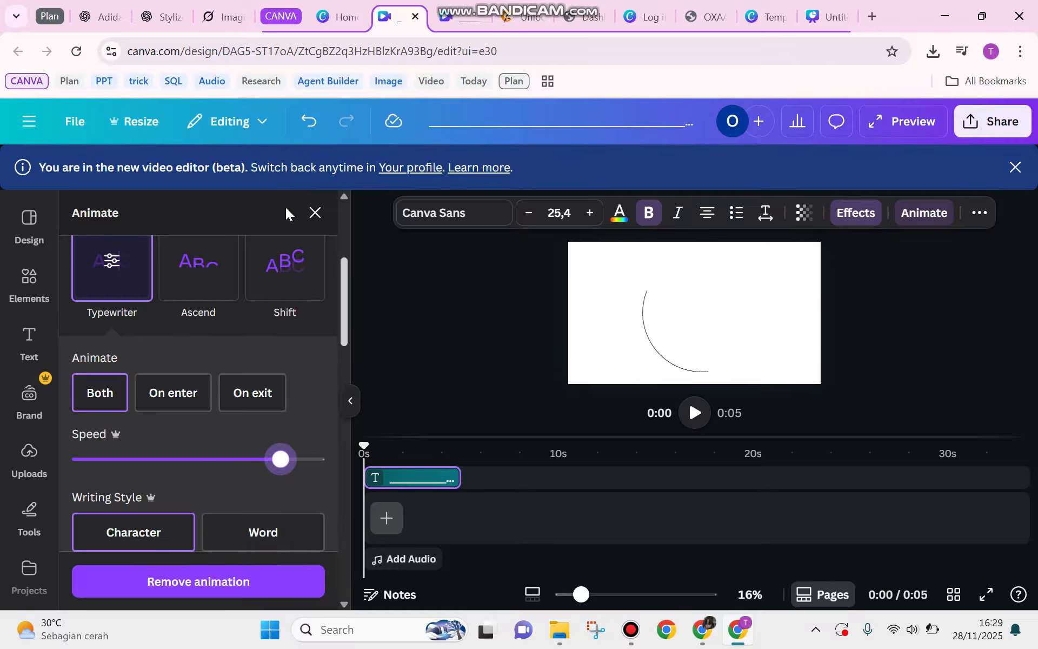
pyautogui.click(315, 212)
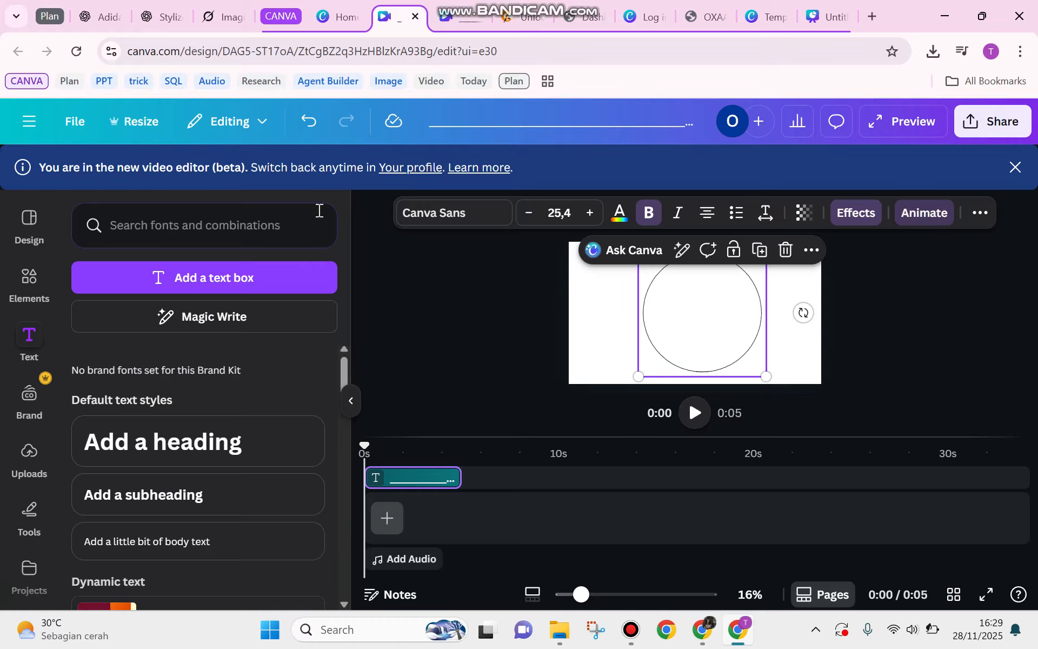
# Collapse the side panel, dismiss the energy saver notice, and play the circle animation from the beginning of the timeline
pyautogui.click(352, 401)
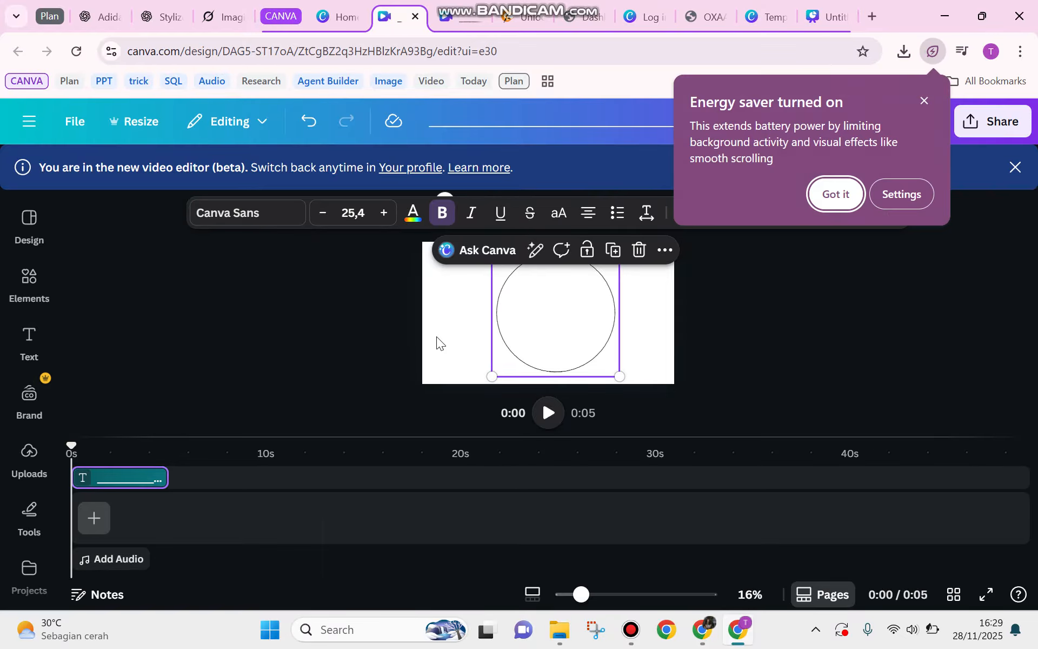
pyautogui.click(548, 412)
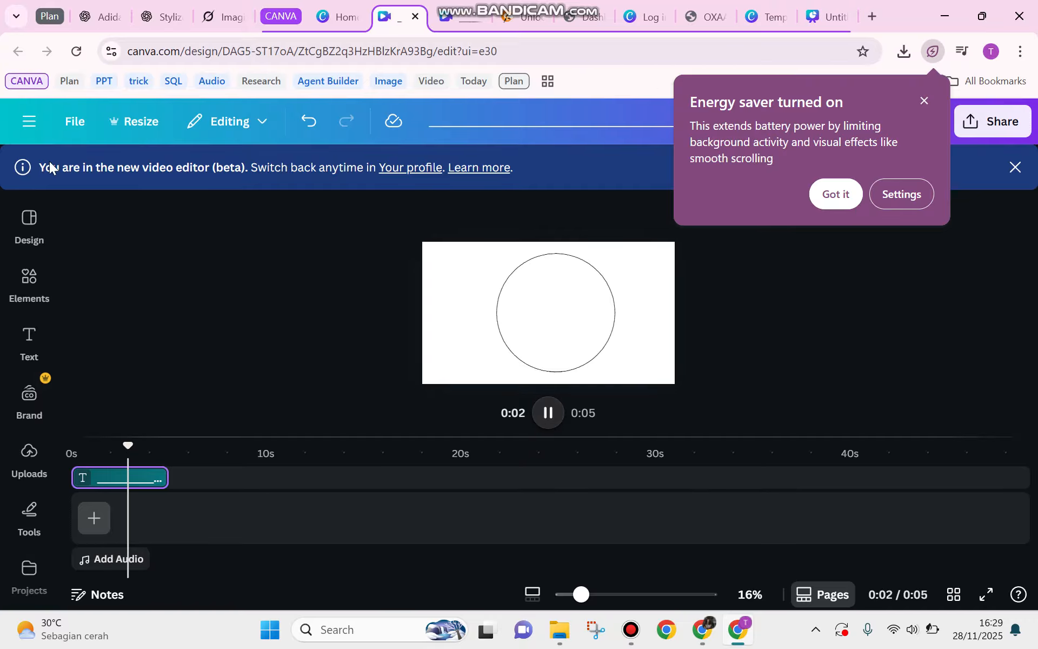
pyautogui.click(925, 101)
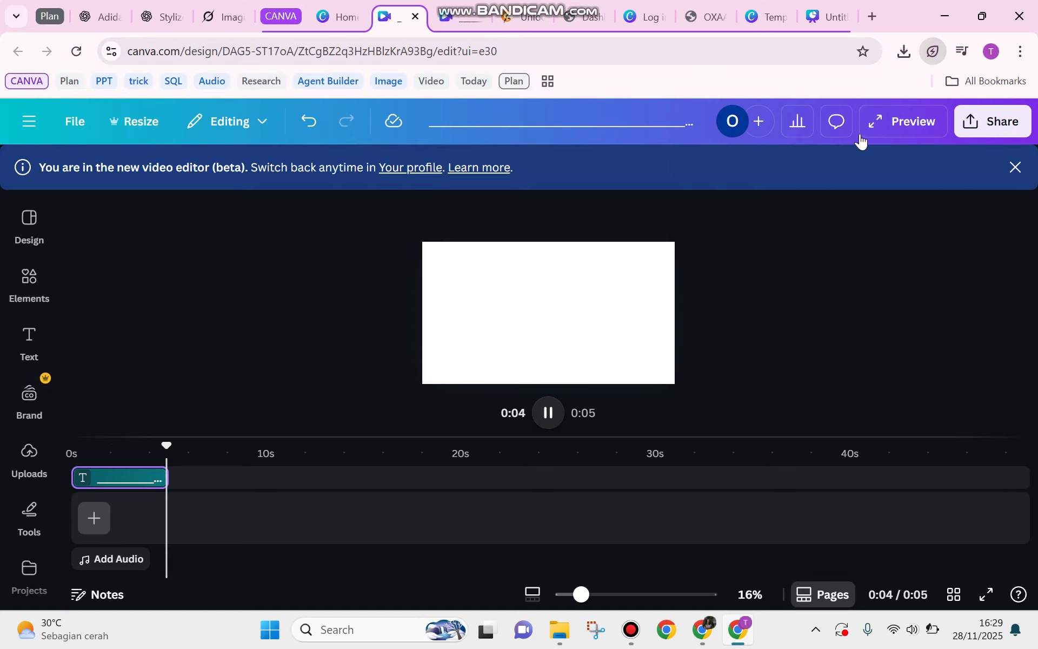
pyautogui.moveTo(138, 452); pyautogui.dragTo(23, 453)
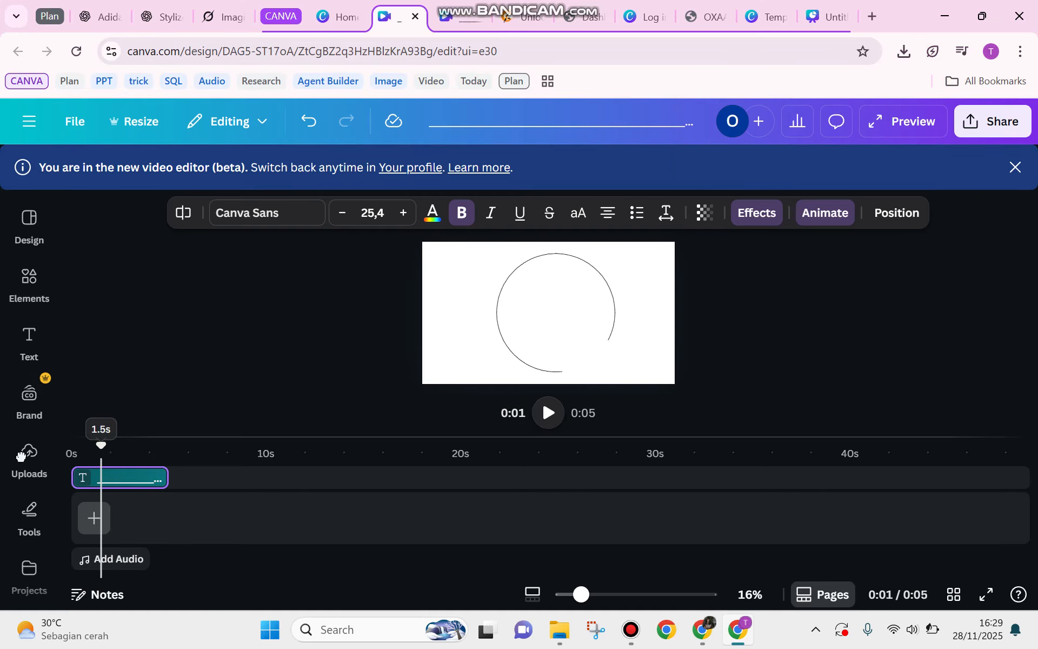
pyautogui.click(547, 412)
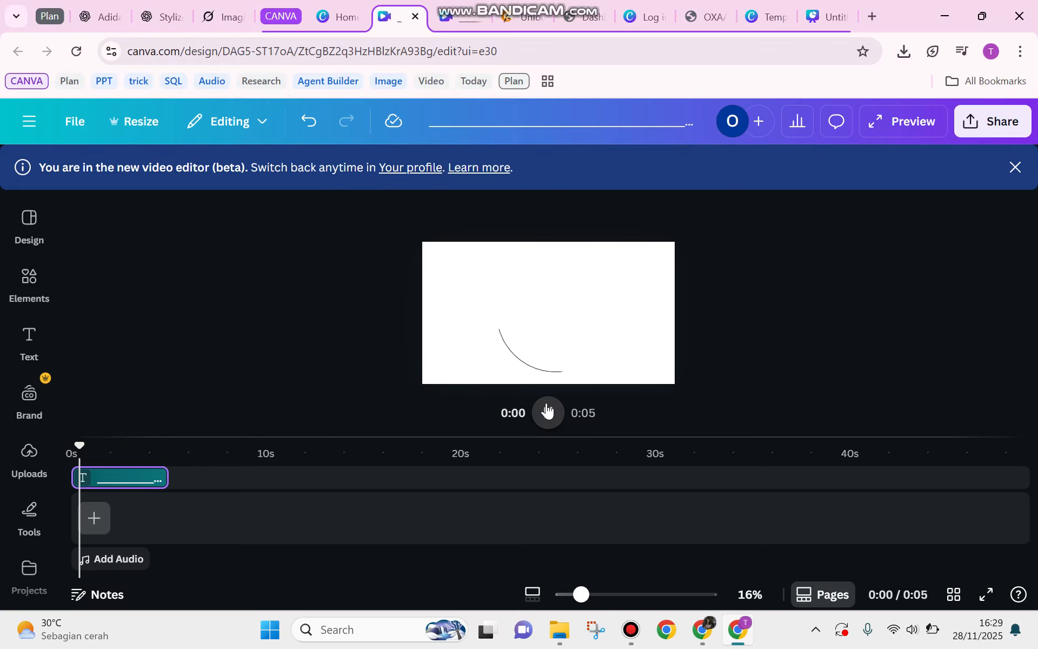